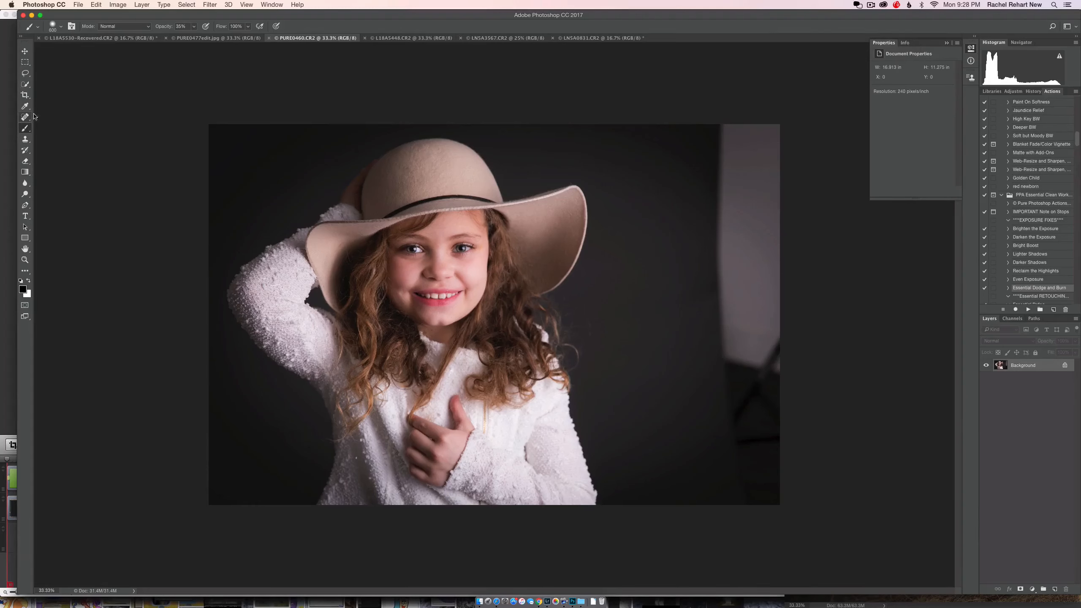
# Step: Outline the bright panel and dark equipment along the photo's right edge with the Lasso tool
pyautogui.click(26, 73)
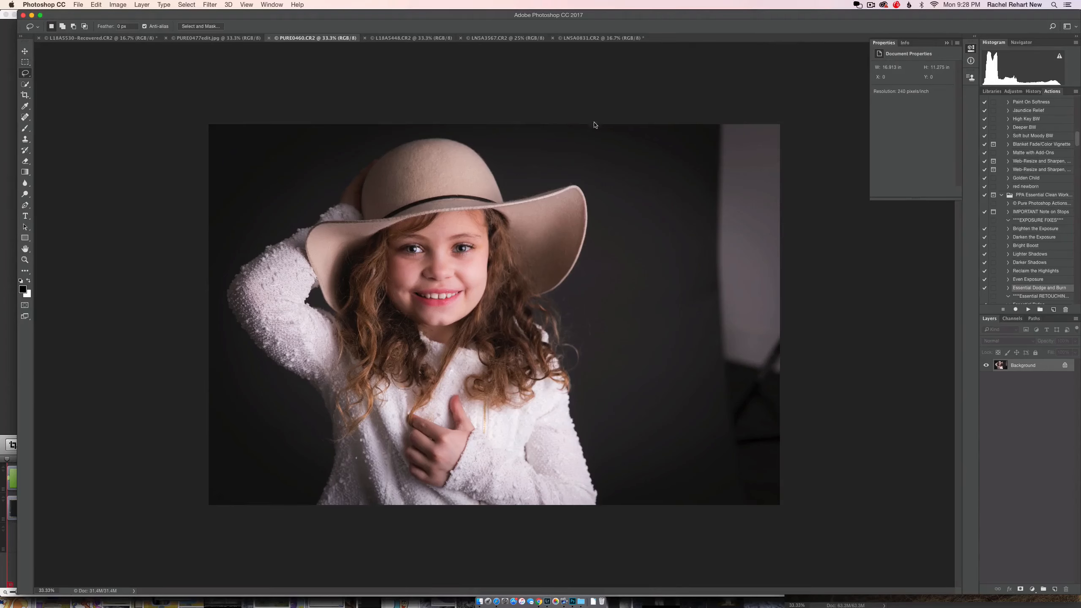
pyautogui.moveTo(809, 125)
pyautogui.mouseDown()
pyautogui.moveTo(768, 116)
pyautogui.moveTo(713, 132)
pyautogui.moveTo(717, 486)
pyautogui.moveTo(744, 512)
pyautogui.moveTo(820, 491)
pyautogui.moveTo(861, 324)
pyautogui.moveTo(839, 183)
pyautogui.moveTo(804, 113)
pyautogui.mouseUp()
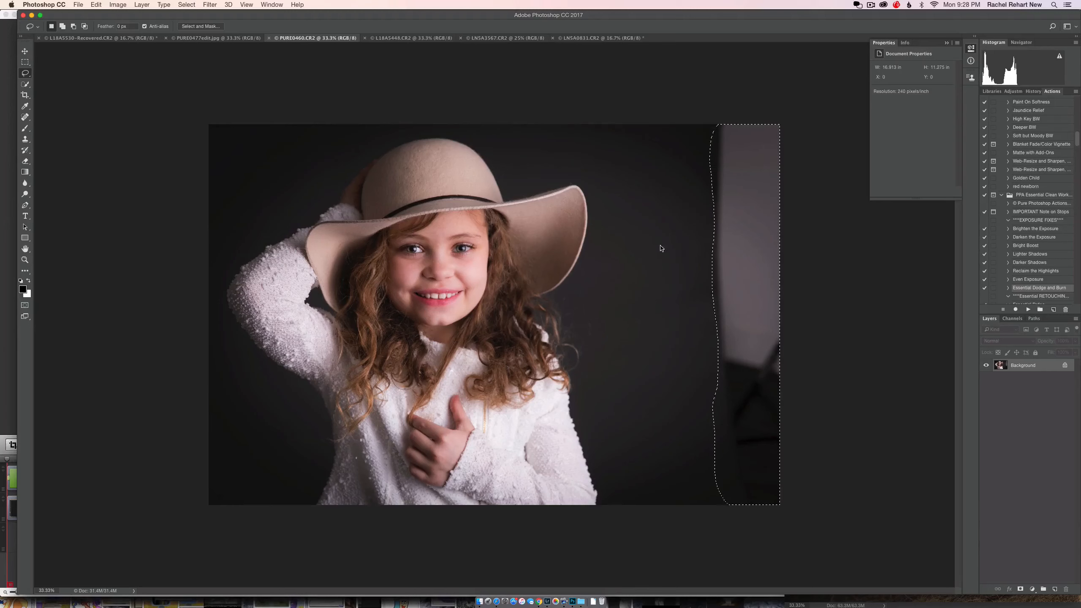
pyautogui.rightClick(744, 311)
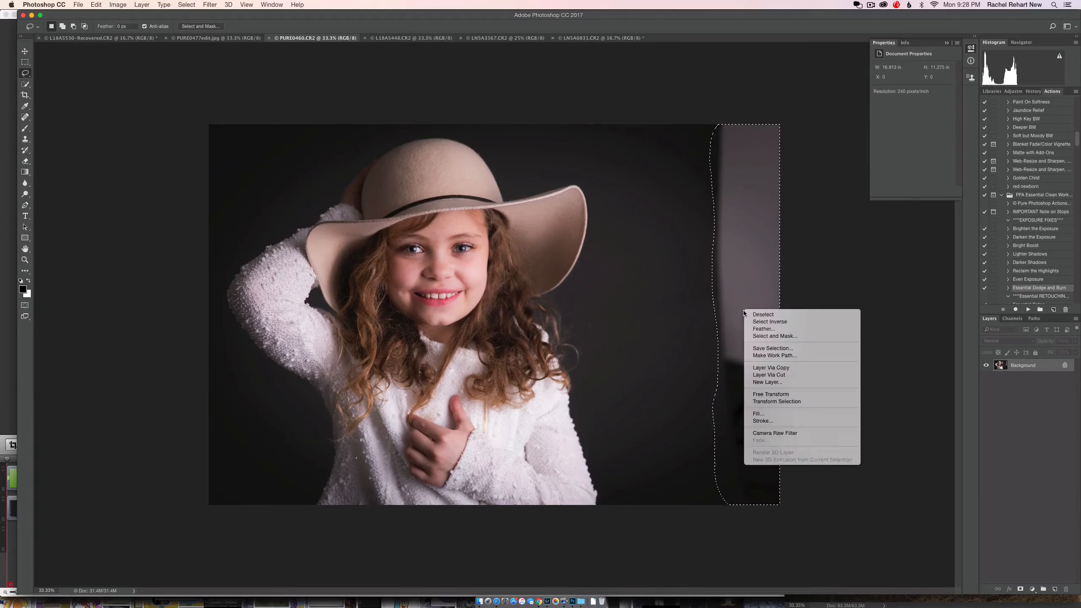
pyautogui.click(829, 263)
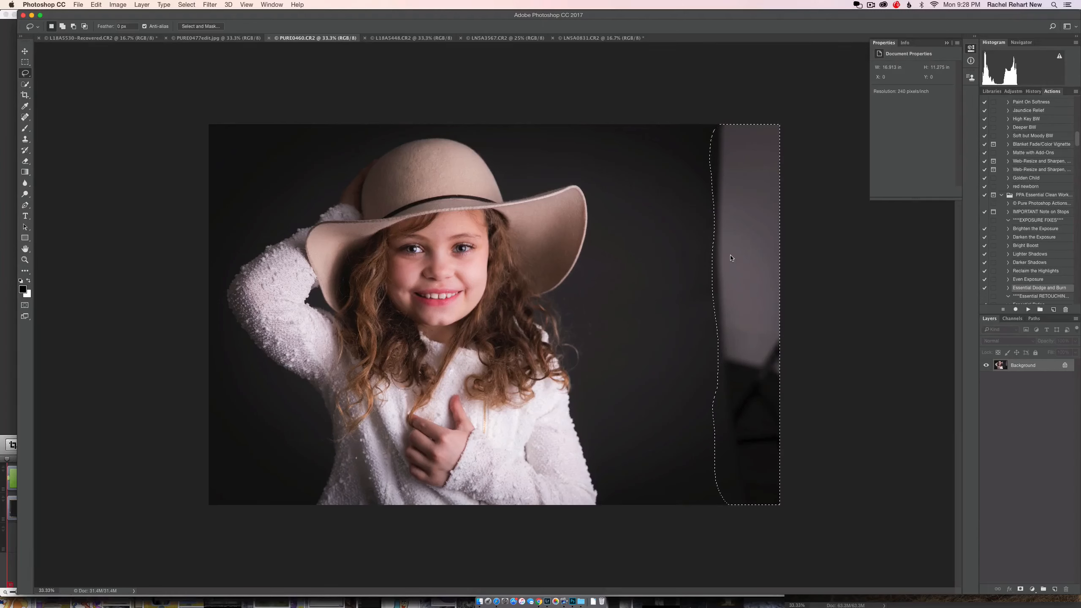
# Step: Fill the selected edge strip using Content-Aware contents, Normal mode and 100% opacity, and deselect it
pyautogui.rightClick(732, 258)
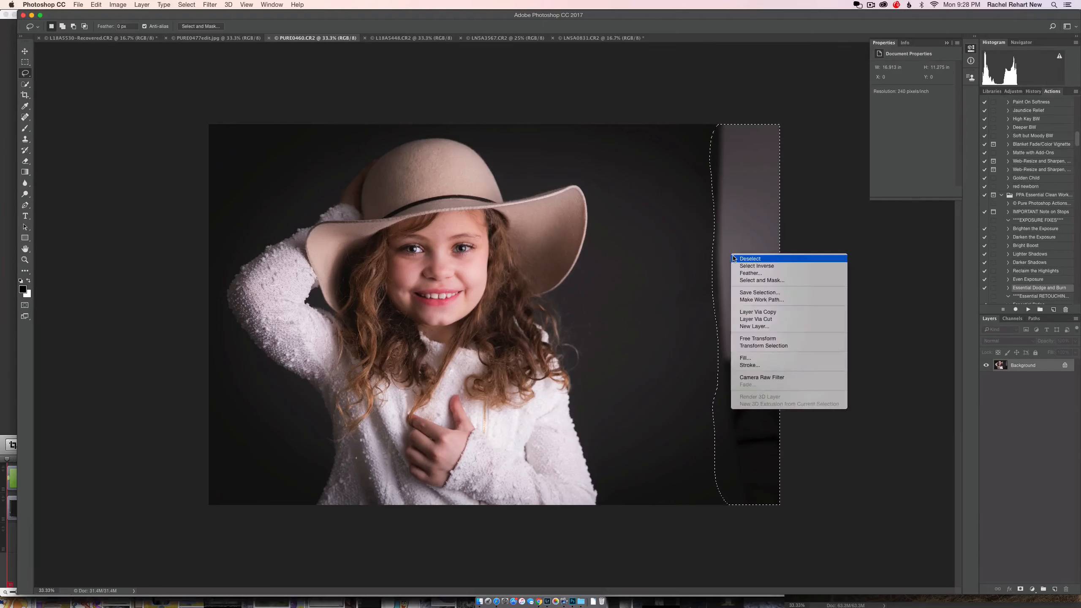
pyautogui.click(749, 357)
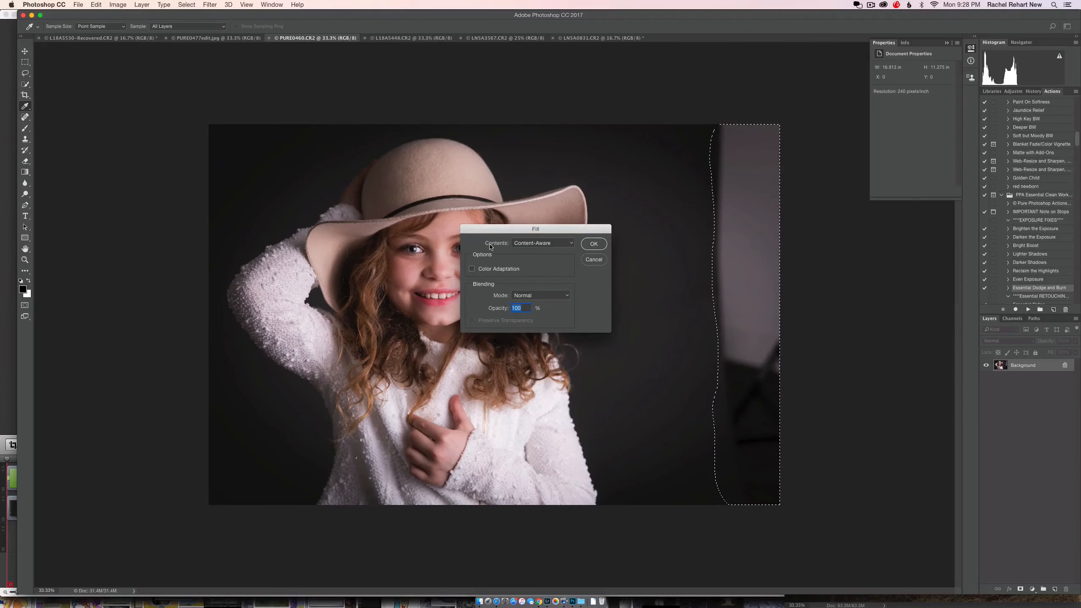
pyautogui.click(571, 243)
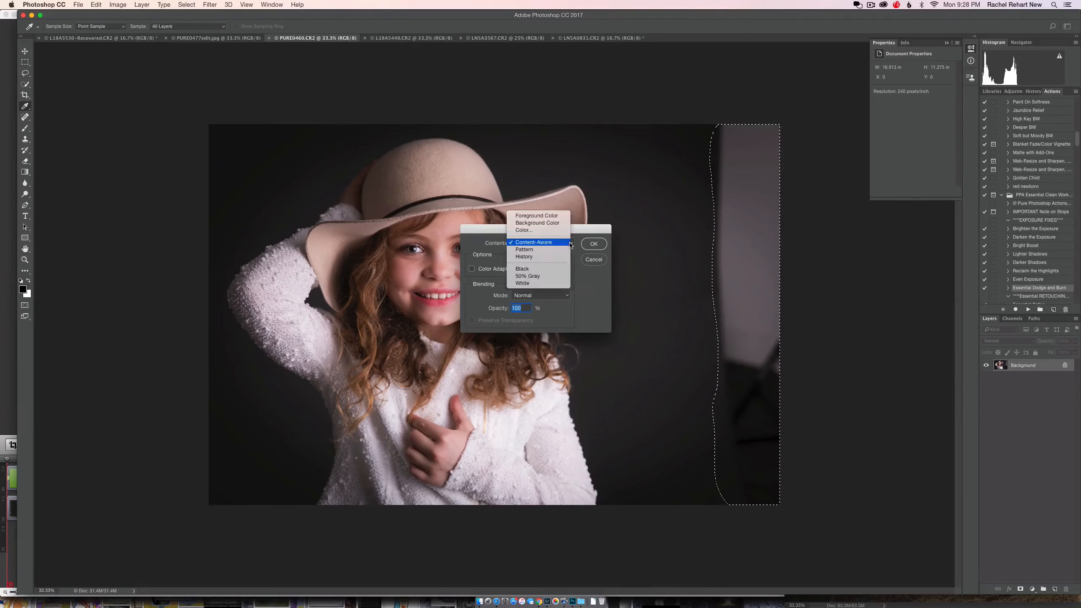
pyautogui.click(543, 244)
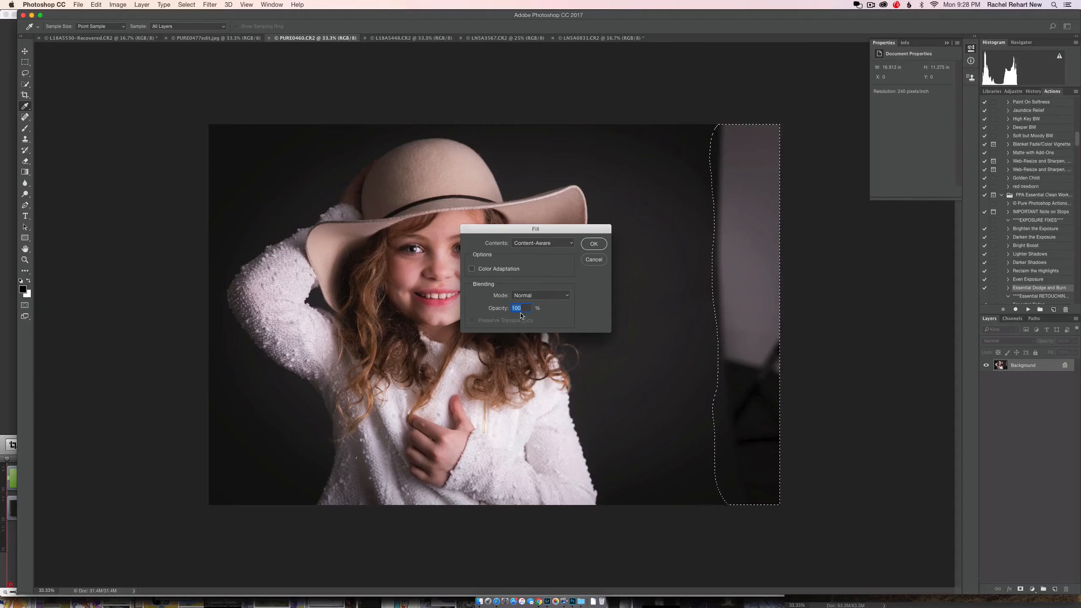
pyautogui.click(594, 243)
pyautogui.press('l')
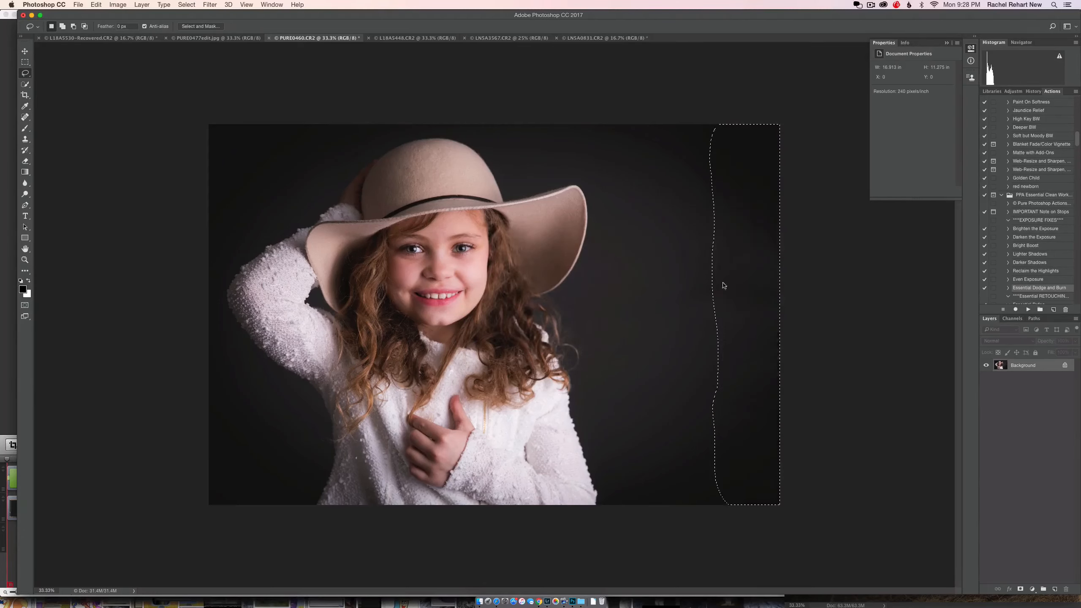
pyautogui.press('super+d')
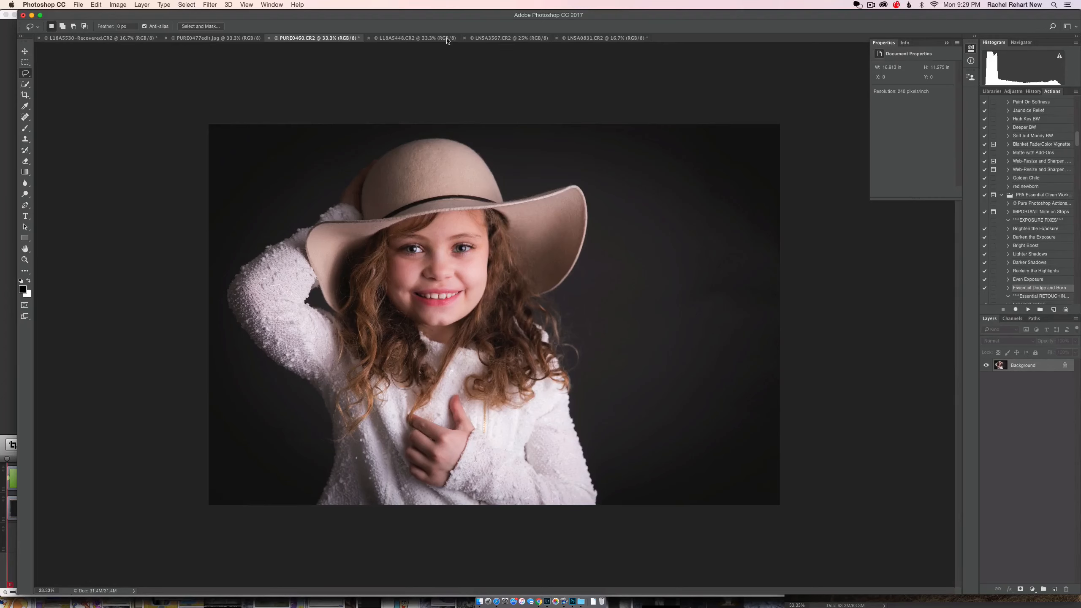
# Step: Switch to the open photo L18A5448.CR2 of the couple walking in the barn
pyautogui.click(400, 38)
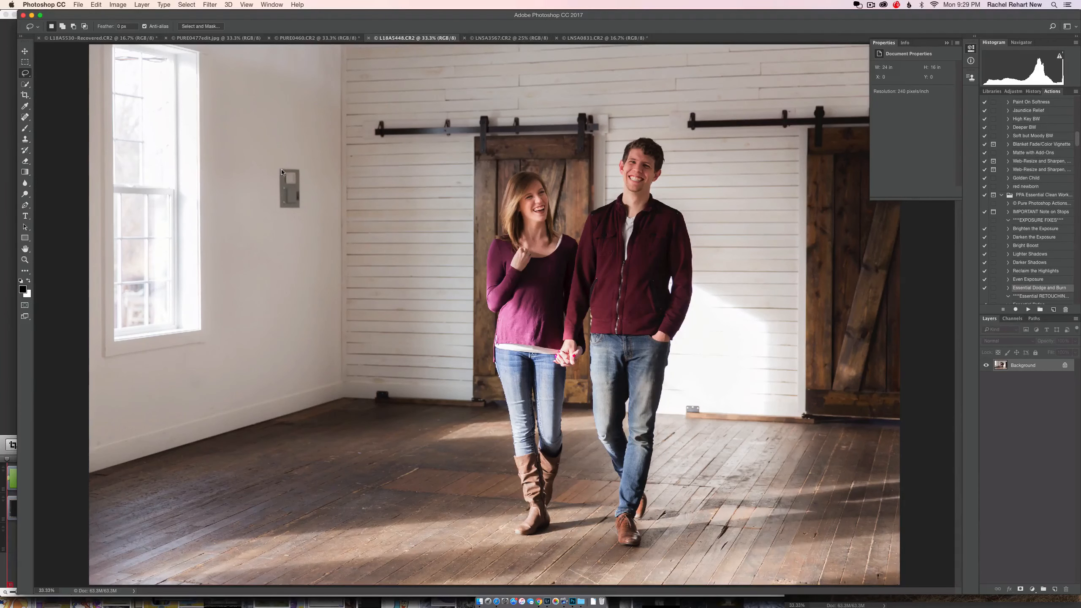
# Step: Try a Content-Aware fill on a lassoed area around the grey box on the white wall, and undo it
pyautogui.moveTo(279, 162)
pyautogui.mouseDown()
pyautogui.moveTo(312, 170)
pyautogui.moveTo(313, 196)
pyautogui.moveTo(295, 218)
pyautogui.moveTo(265, 208)
pyautogui.moveTo(278, 161)
pyautogui.mouseUp()
pyautogui.rightClick(296, 194)
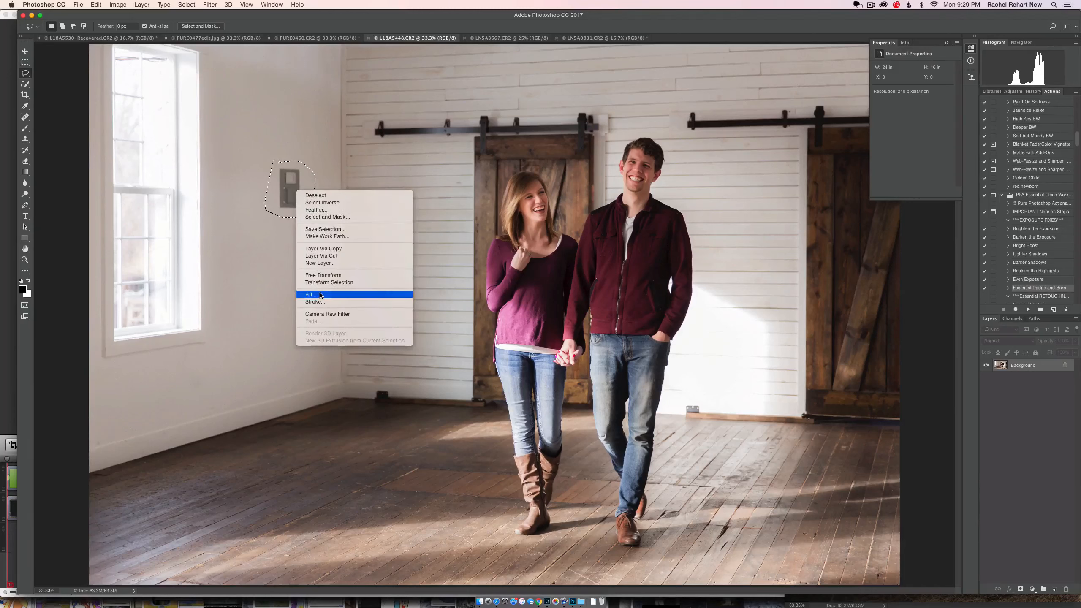
pyautogui.click(383, 294)
pyautogui.click(593, 245)
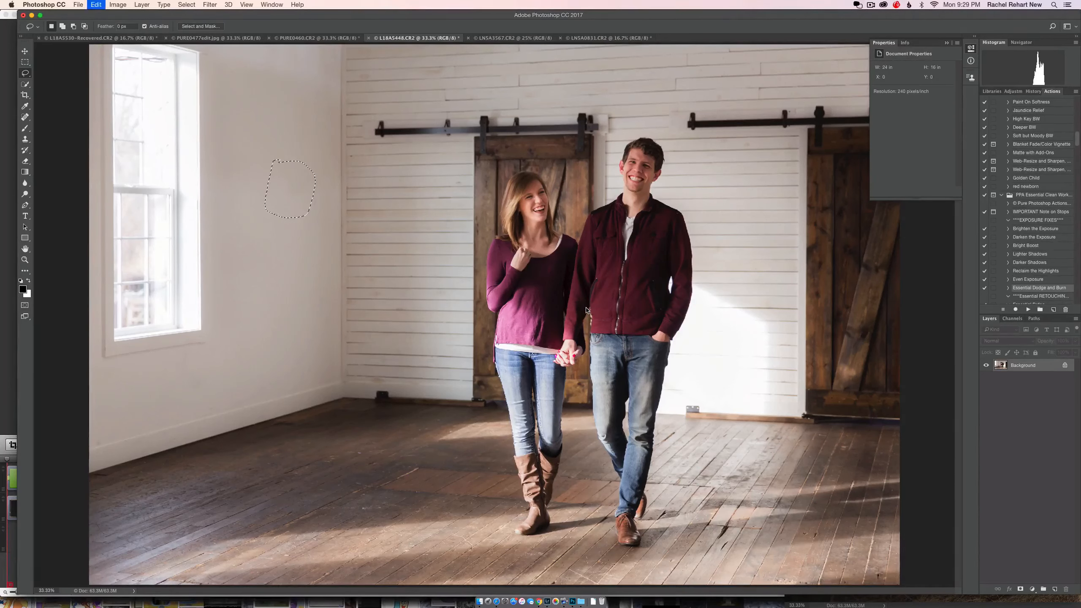
pyautogui.press('super+z')
pyautogui.press('super+d')
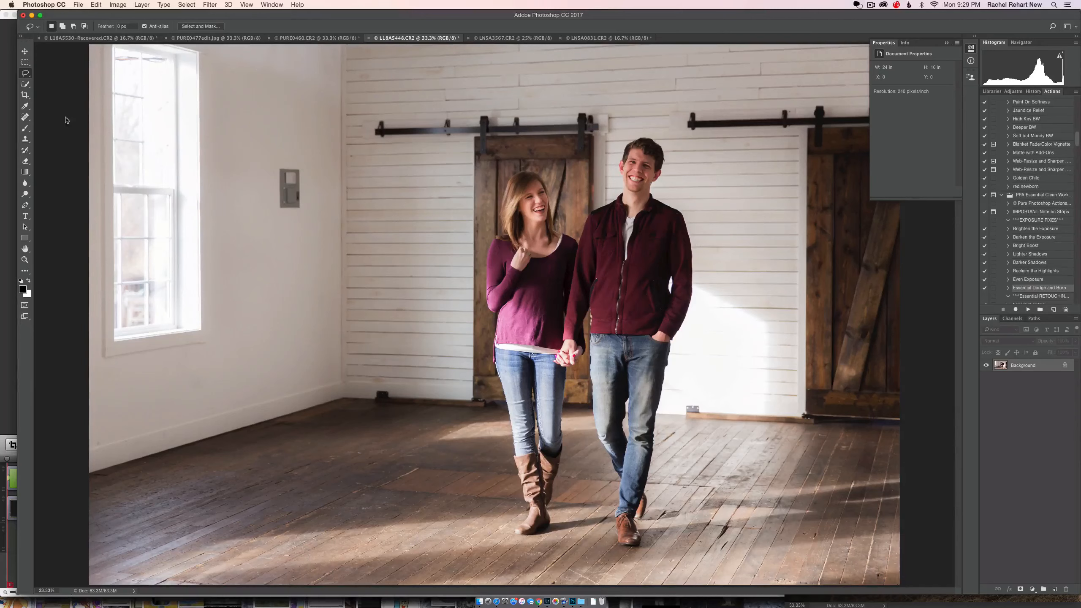
# Step: Remove the grey box and its leftover smudge from the white wall with an enlarged Spot Healing Brush
pyautogui.click(25, 117)
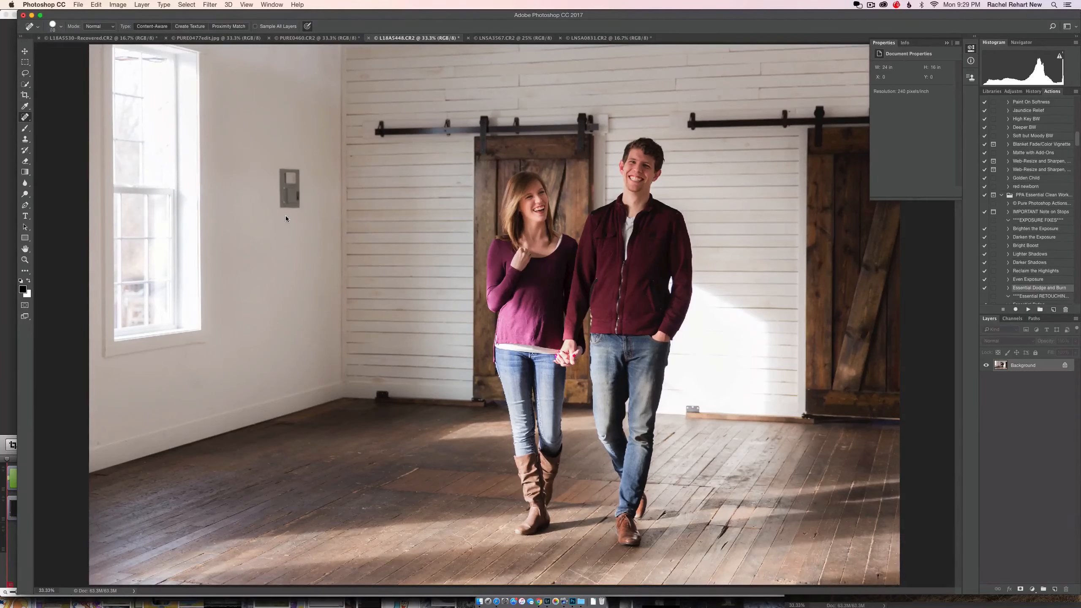
pyautogui.press(']')
pyautogui.moveTo(292, 211)
pyautogui.mouseDown()
pyautogui.moveTo(288, 166)
pyautogui.moveTo(292, 187)
pyautogui.mouseUp()
pyautogui.click(296, 199)
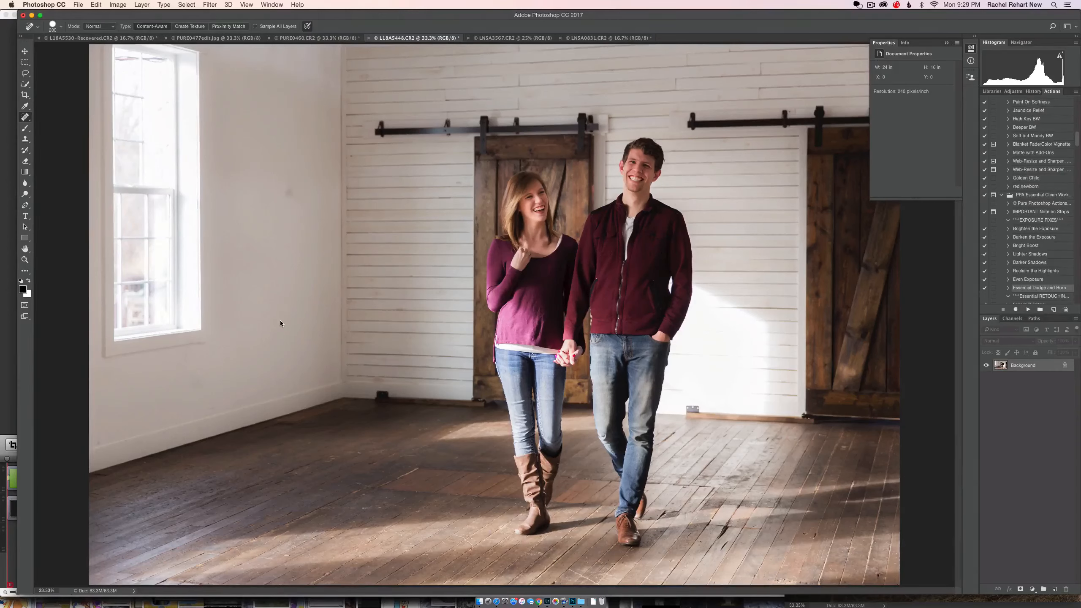
pyautogui.moveTo(286, 195); pyautogui.dragTo(288, 198)
# Step: Step back through the edit history to compare the wall with its original state, and restore the healed version
pyautogui.press('super+alt+z')
pyautogui.press('super+alt+z')
pyautogui.press('super+alt+z')
pyautogui.press('super+alt+z')
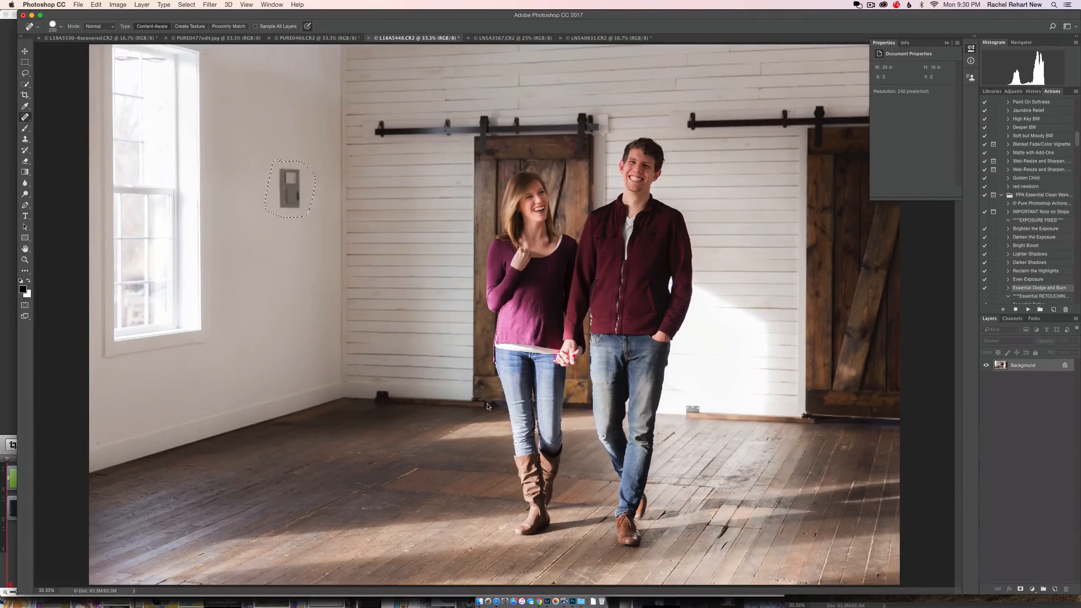
pyautogui.press('super+alt+z')
pyautogui.press('super+alt+z')
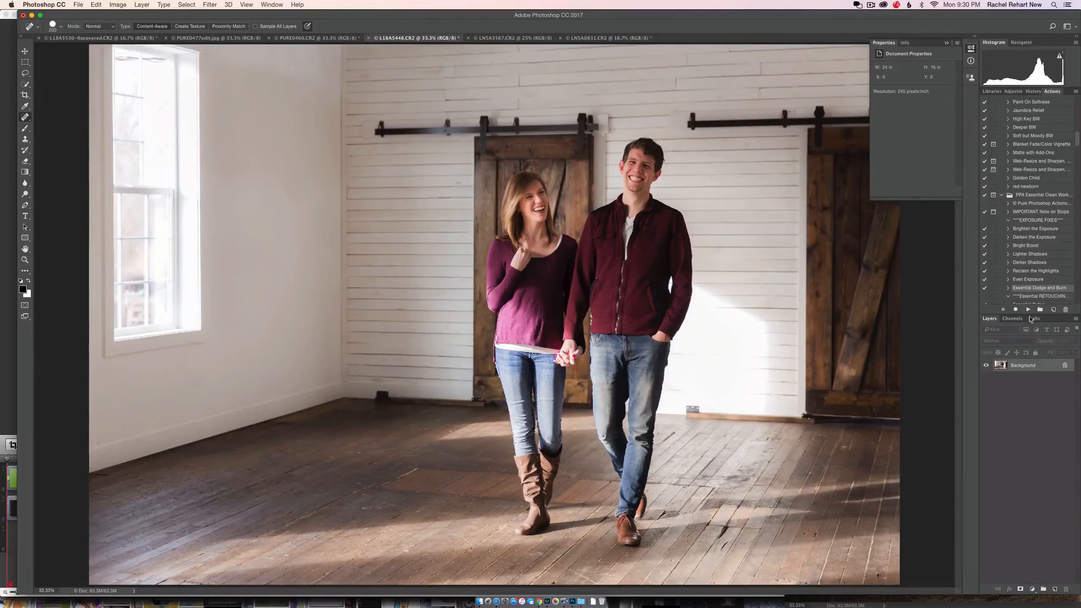
# Step: In photo LN5A3567.CR2, lasso the disturbed snow along the lower right edge and fill it with Content-Aware
pyautogui.click(496, 38)
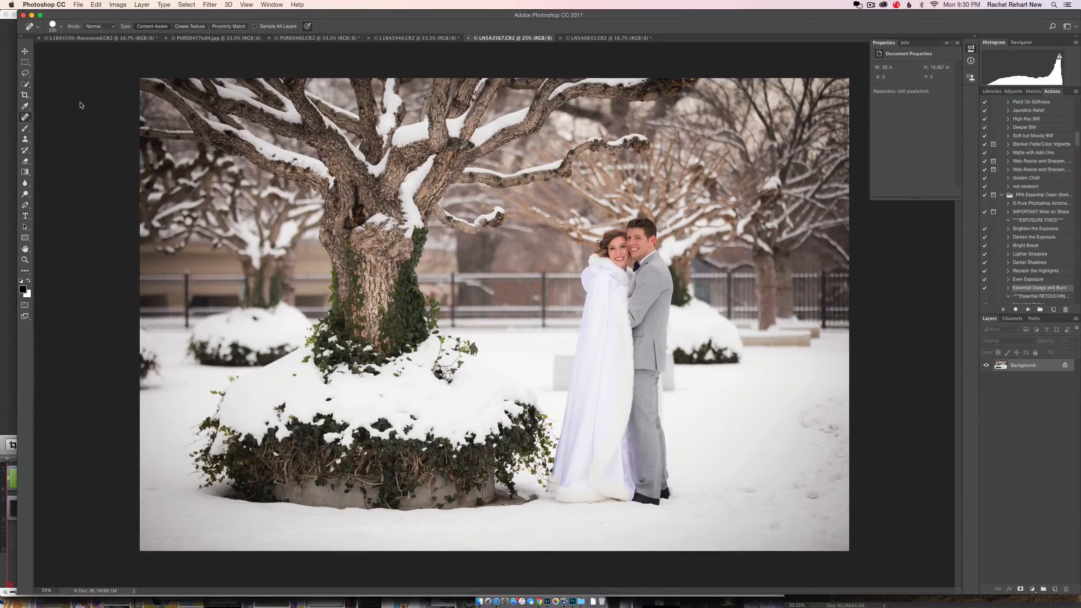
pyautogui.click(25, 73)
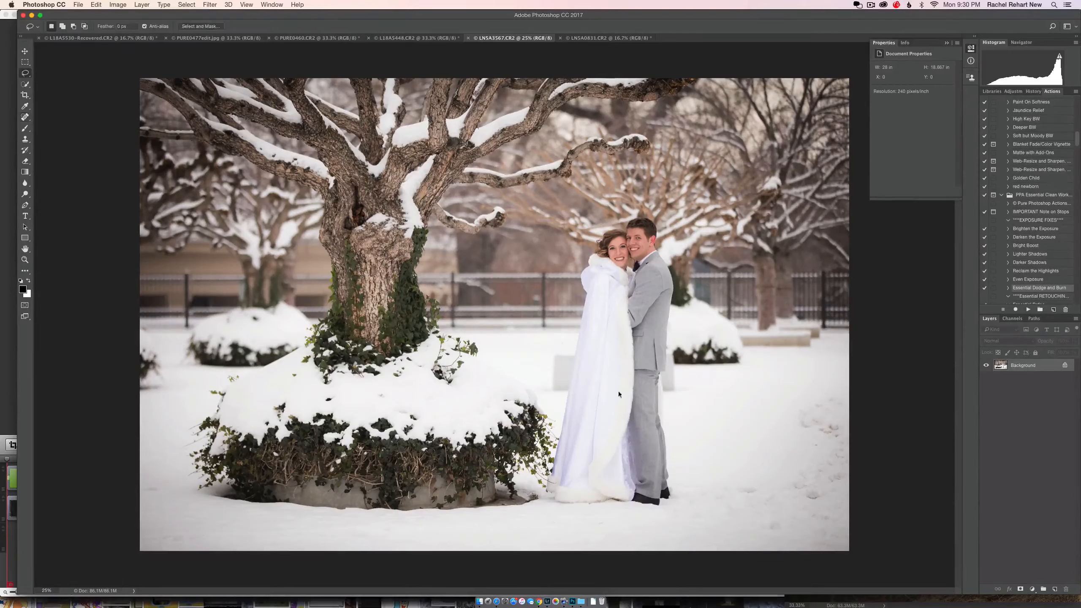
pyautogui.moveTo(856, 393); pyautogui.dragTo(819, 390)
pyautogui.moveTo(832, 550)
pyautogui.mouseDown()
pyautogui.moveTo(856, 545)
pyautogui.moveTo(868, 504)
pyautogui.moveTo(862, 385)
pyautogui.mouseUp()
pyautogui.rightClick(823, 425)
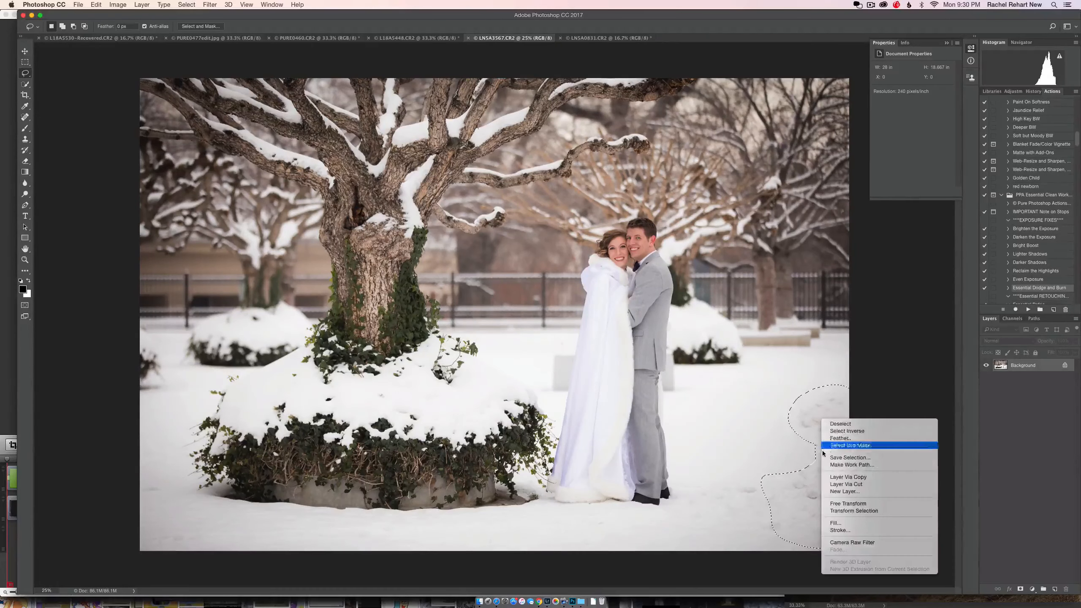
pyautogui.click(843, 524)
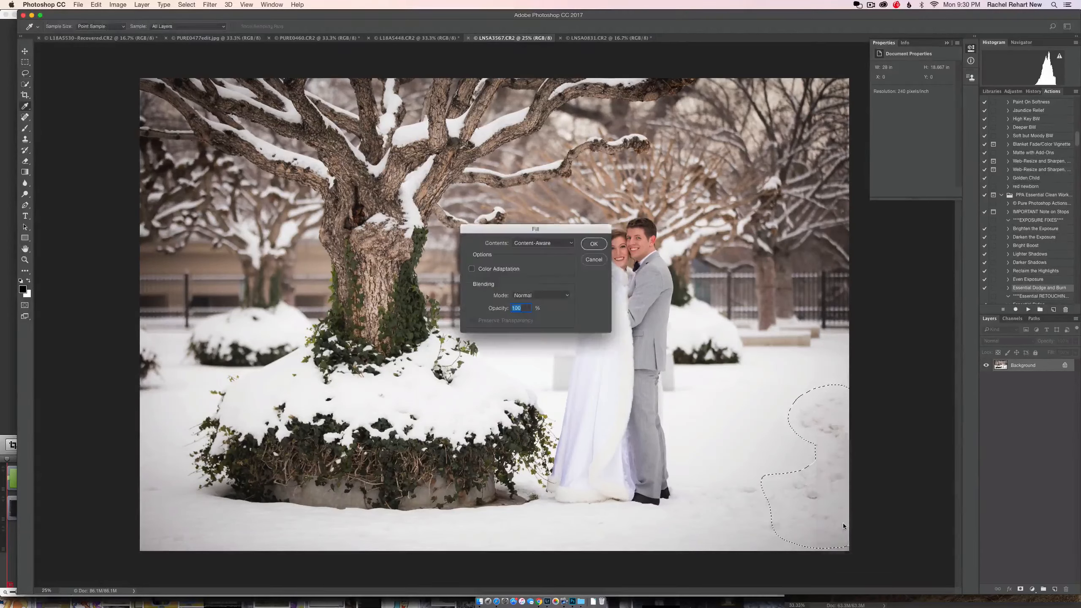
pyautogui.click(597, 247)
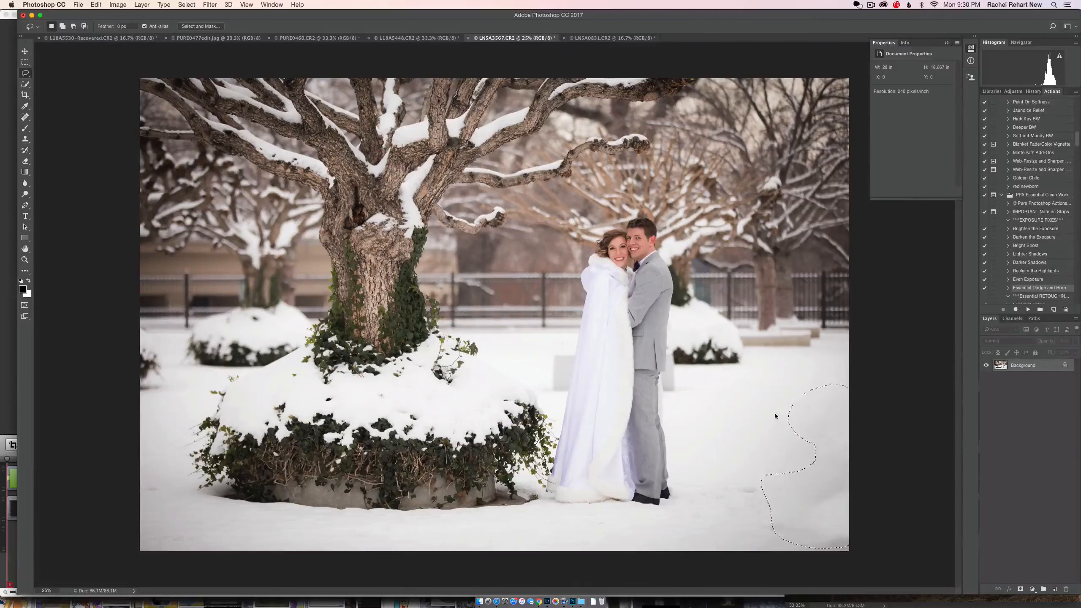
# Step: Lasso the uneven snow patch to the right of the couple's feet, fill it with Content-Aware and deselect
pyautogui.click(768, 466)
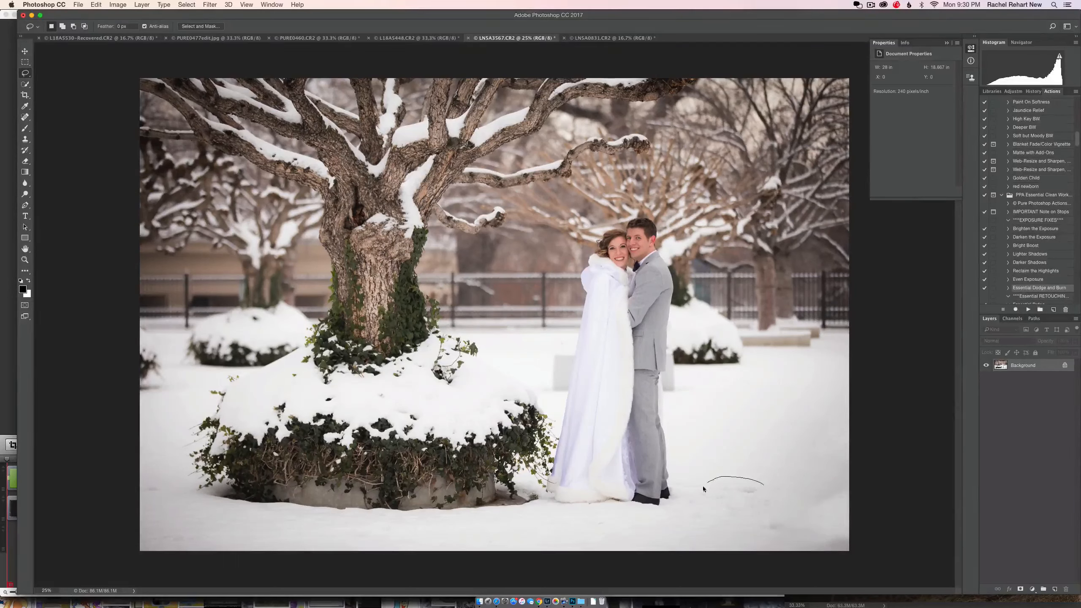
pyautogui.moveTo(792, 537); pyautogui.dragTo(770, 489)
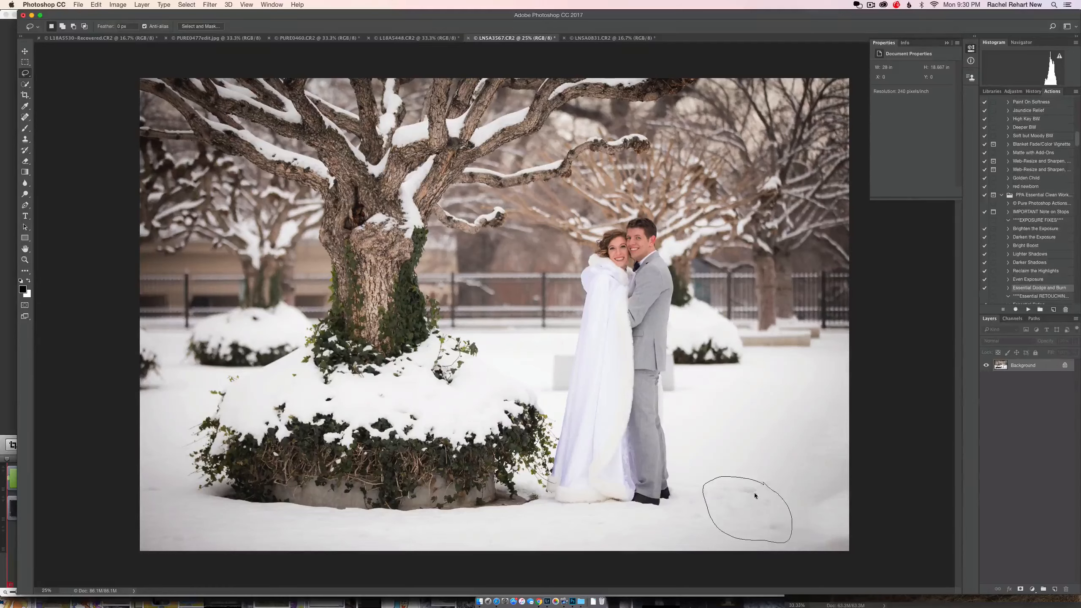
pyautogui.rightClick(754, 492)
pyautogui.click(775, 542)
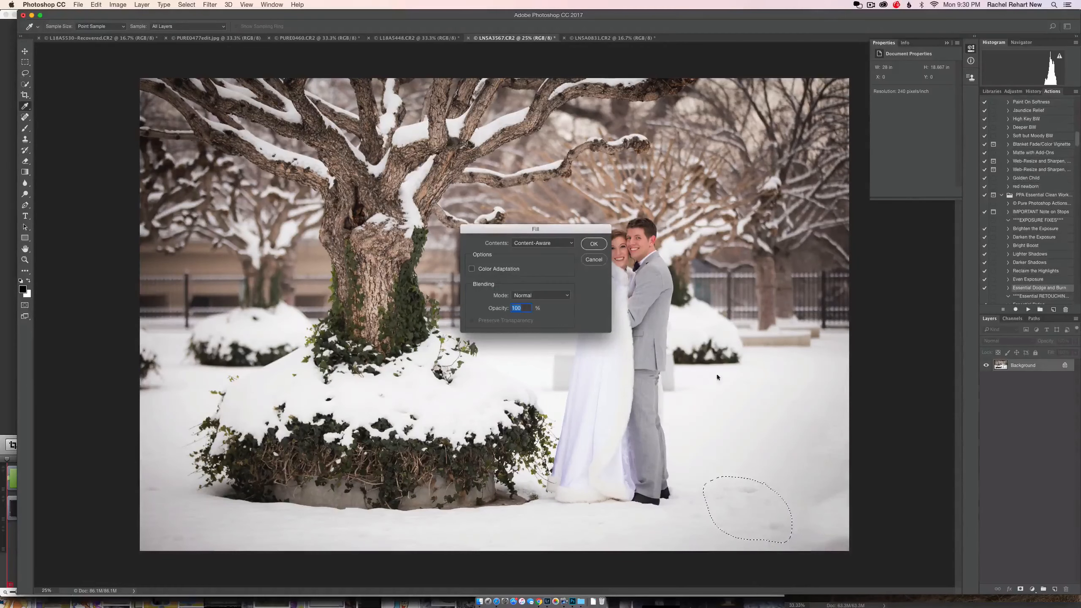
pyautogui.click(595, 245)
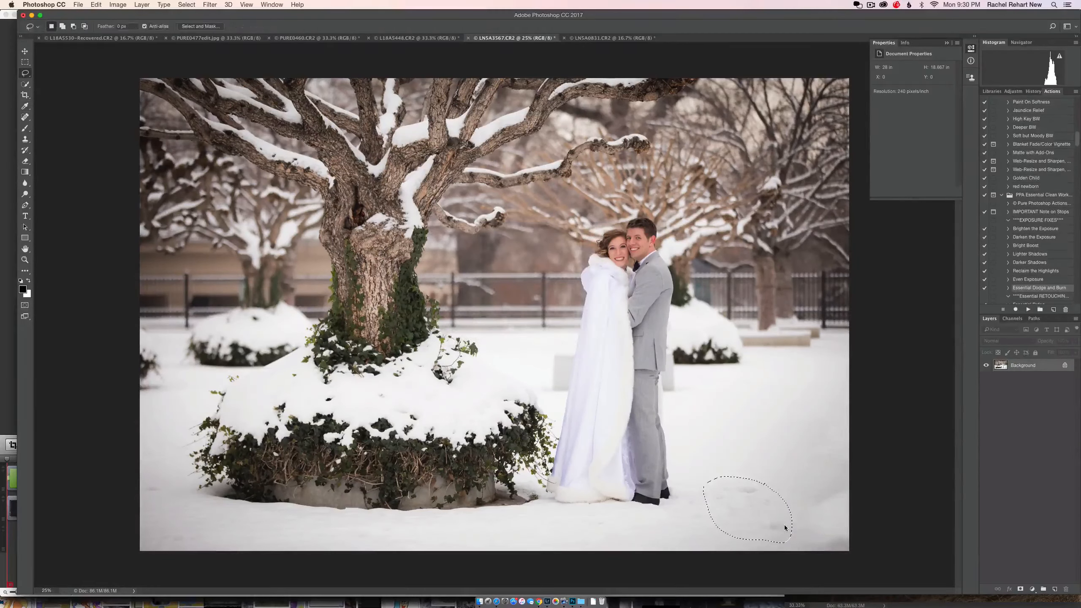
pyautogui.press('super+d')
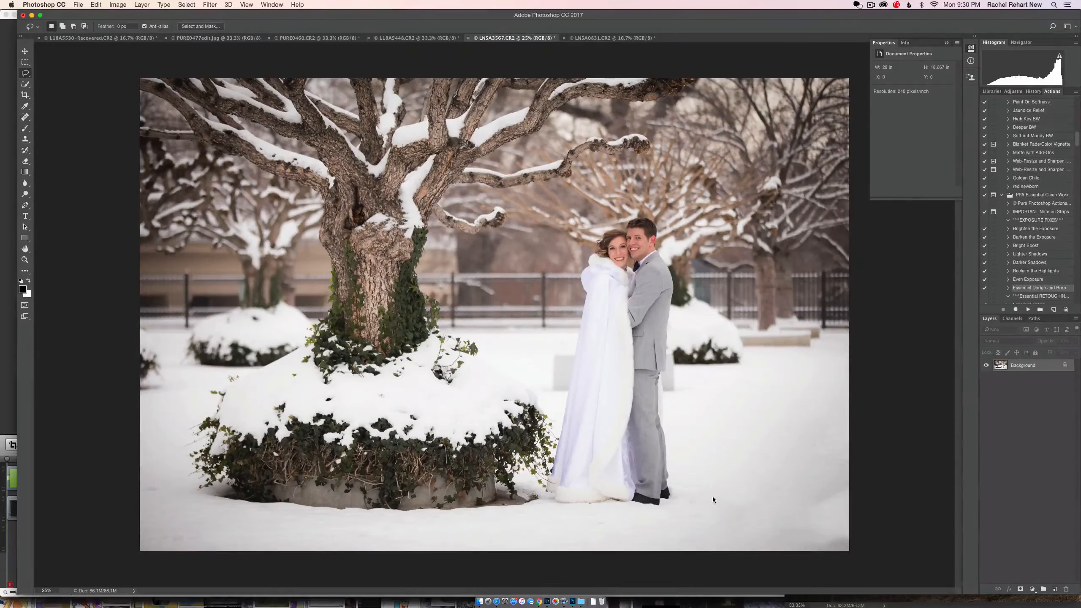
# Step: Clean up the remaining marks in the snow to the right of the couple with a smaller Spot Healing Brush
pyautogui.click(25, 117)
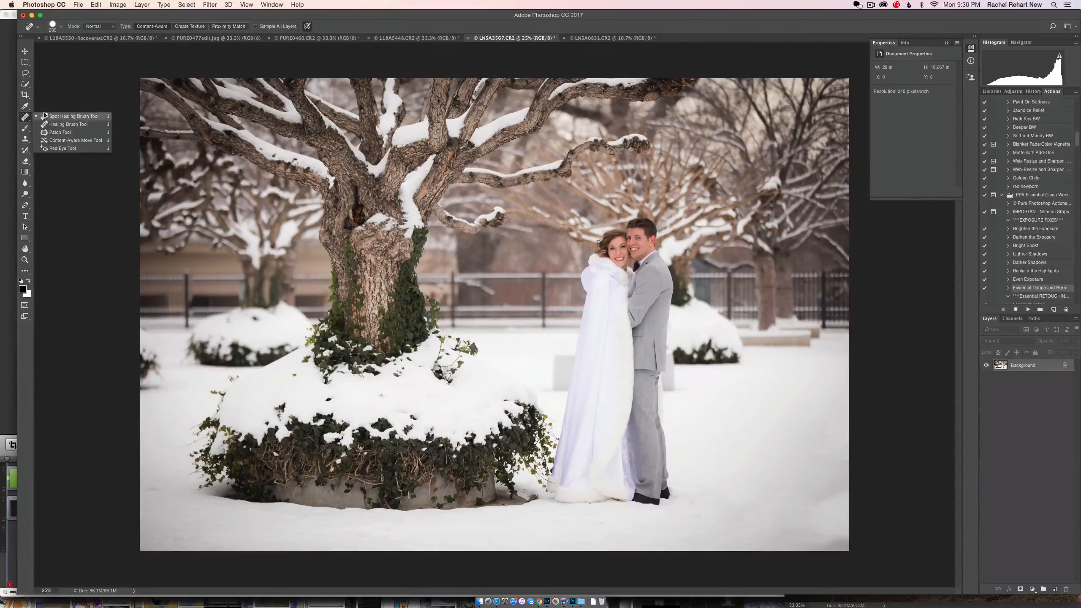
pyautogui.click(72, 116)
pyautogui.press('super+equal')
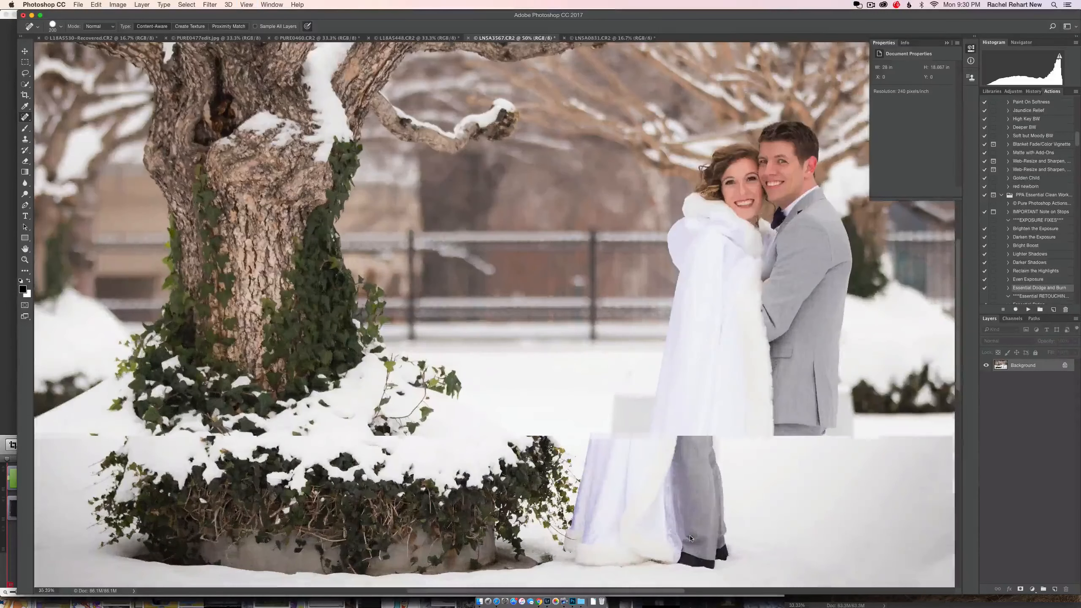
pyautogui.scroll(-10, 766, 484)
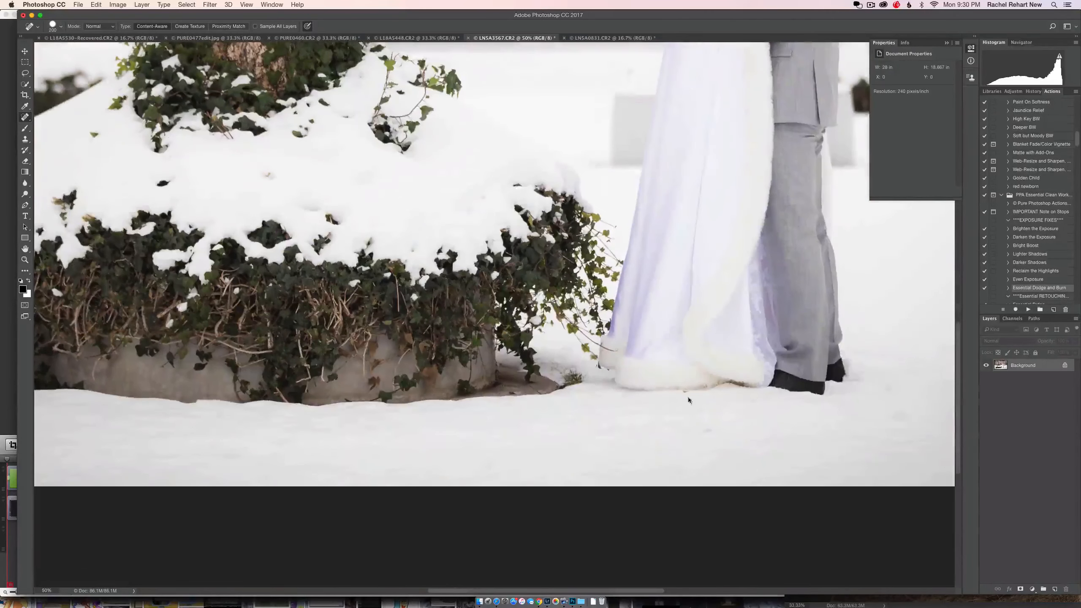
pyautogui.hscroll(4, 767, 415)
pyautogui.hscroll(5, 437, 424)
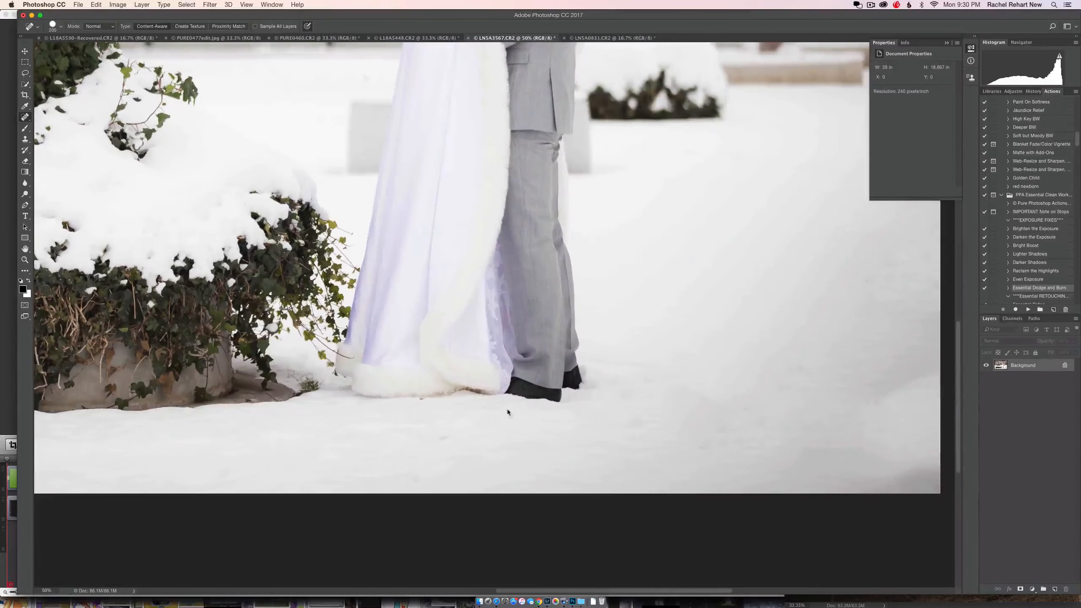
pyautogui.hscroll(8, 845, 362)
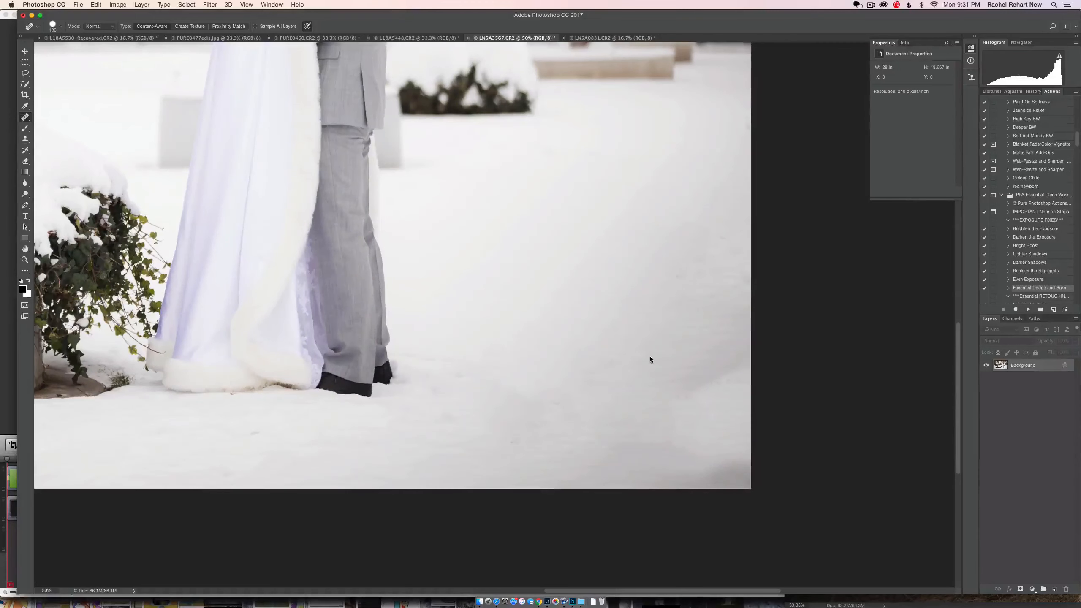
pyautogui.press('[')
pyautogui.moveTo(646, 355); pyautogui.dragTo(655, 354)
pyautogui.click(712, 351)
pyautogui.moveTo(697, 283); pyautogui.dragTo(696, 261)
pyautogui.click(727, 244)
pyautogui.click(734, 260)
pyautogui.click(719, 259)
pyautogui.click(709, 293)
pyautogui.click(672, 431)
pyautogui.click(717, 427)
pyautogui.click(733, 382)
# Step: Heal the small marks in the snow in front of the couple's feet and the gown's hem
pyautogui.moveTo(435, 416); pyautogui.dragTo(446, 419)
pyautogui.click(429, 398)
pyautogui.click(255, 434)
pyautogui.hscroll(-10, 340, 445)
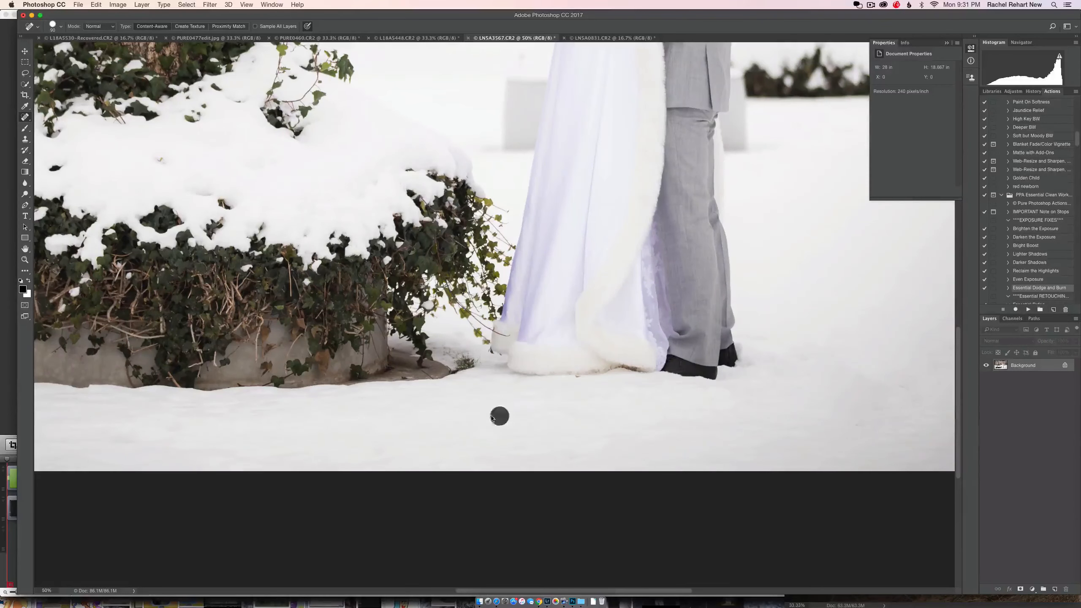
pyautogui.moveTo(492, 418)
pyautogui.mouseDown()
pyautogui.moveTo(482, 416)
pyautogui.moveTo(546, 419)
pyautogui.mouseUp()
# Step: Heal the last marks in the foreground snow, beside the groom's shoes and near the photo's left edge
pyautogui.moveTo(564, 456)
pyautogui.mouseDown()
pyautogui.moveTo(585, 455)
pyautogui.moveTo(597, 437)
pyautogui.mouseUp()
pyautogui.moveTo(771, 336); pyautogui.dragTo(756, 339)
pyautogui.press('super+minus')
pyautogui.press('super+minus')
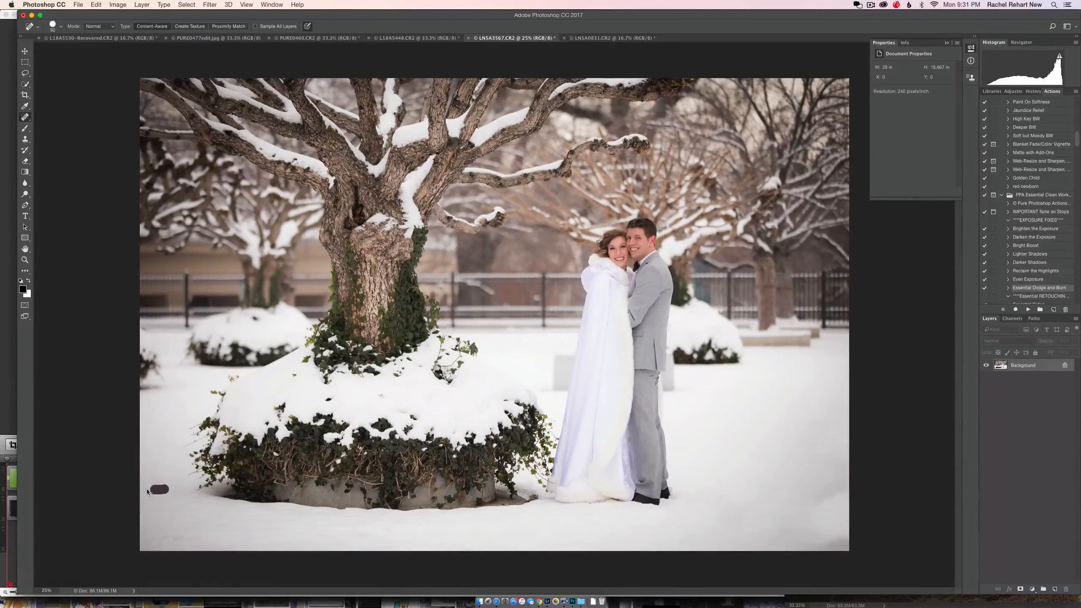
pyautogui.moveTo(148, 491); pyautogui.dragTo(142, 491)
# Step: Compare the snow photo's original opened state with its latest healed state in the history
pyautogui.click(1033, 92)
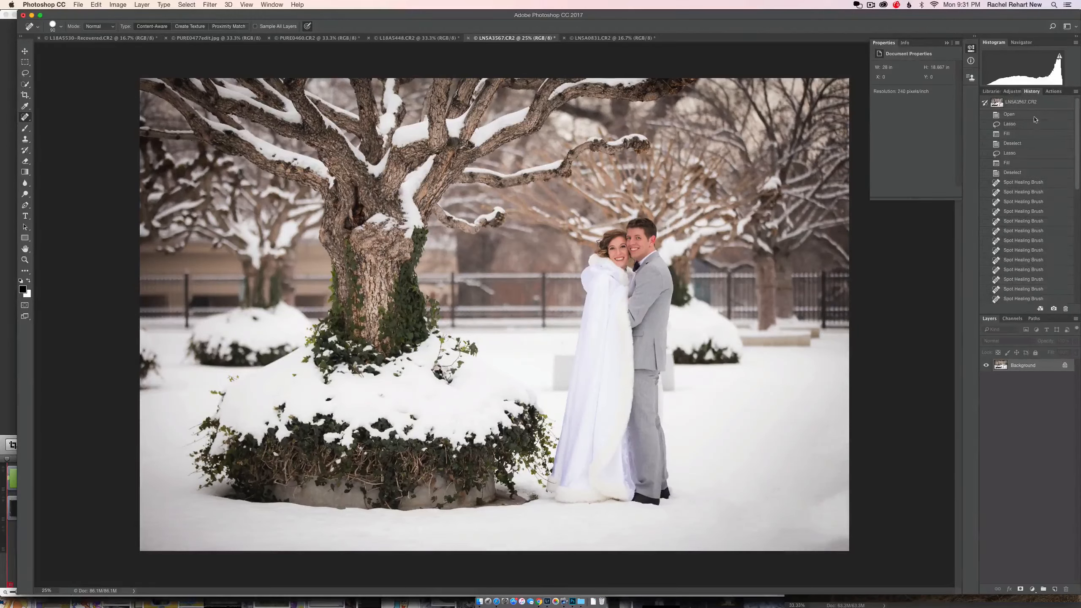
pyautogui.click(1034, 103)
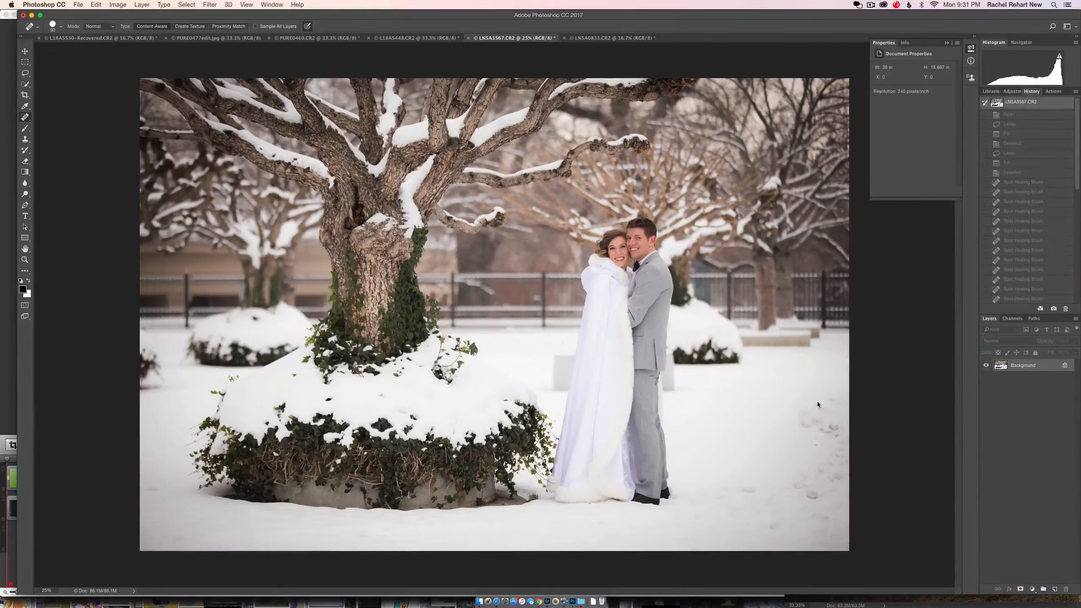
pyautogui.scroll(-5, 1050, 292)
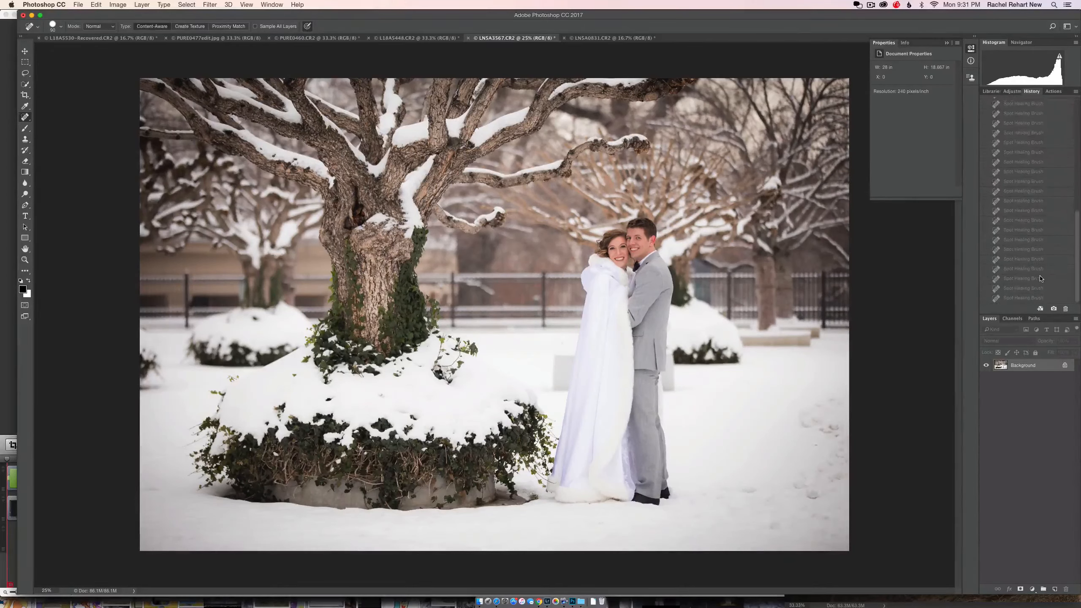
pyautogui.click(1033, 298)
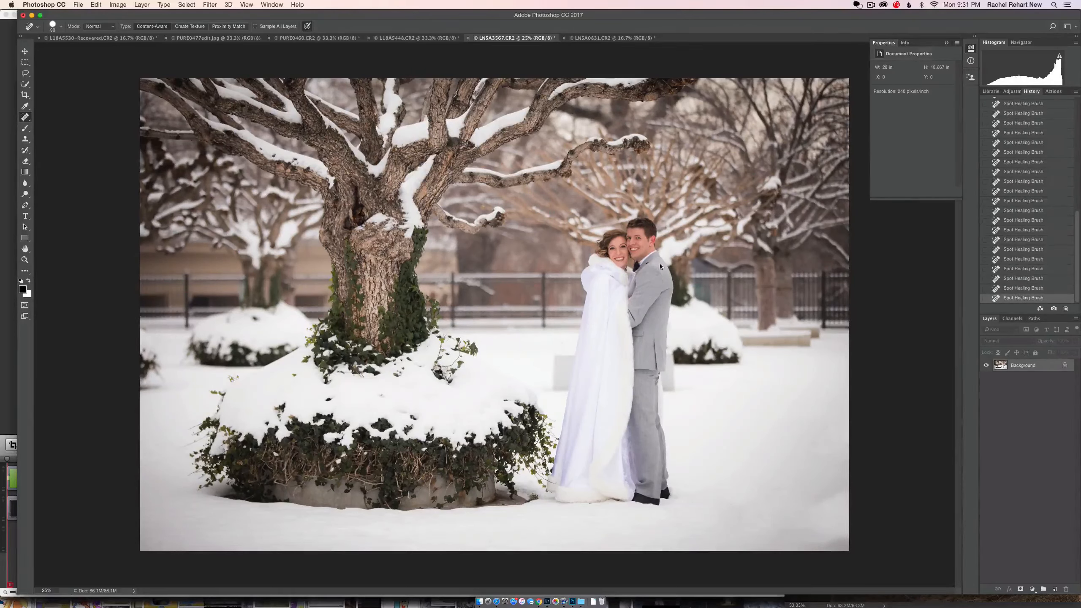
# Step: Switch to photo LN5A0831.CR2 and heal the small spot on the wall beside the child's diaper cover
pyautogui.click(590, 38)
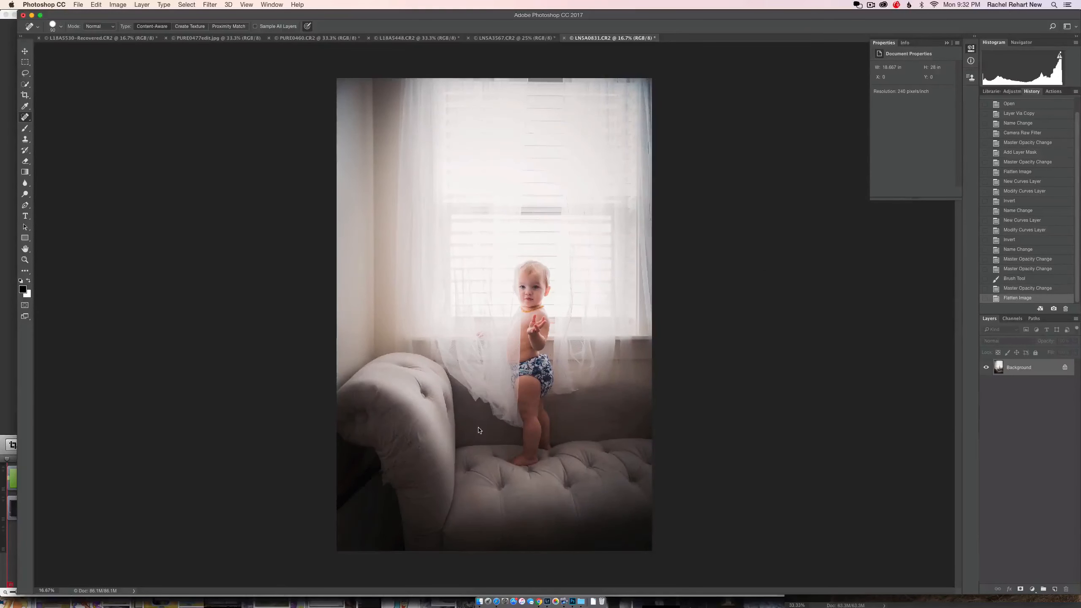
pyautogui.press('super+plus')
pyautogui.press('super+plus')
pyautogui.press('super+plus')
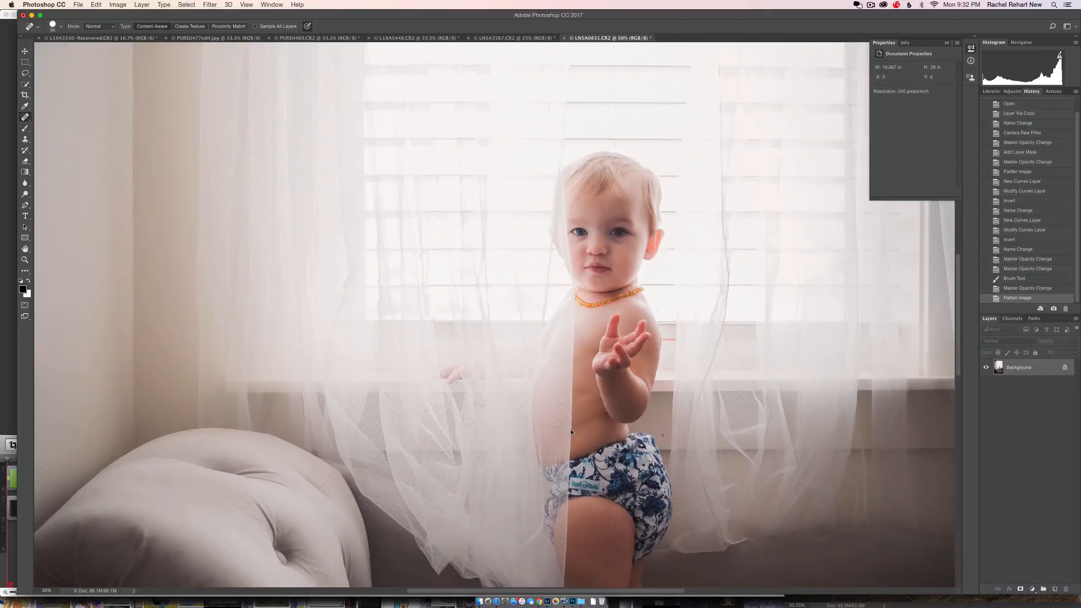
pyautogui.moveTo(572, 433); pyautogui.dragTo(482, 373)
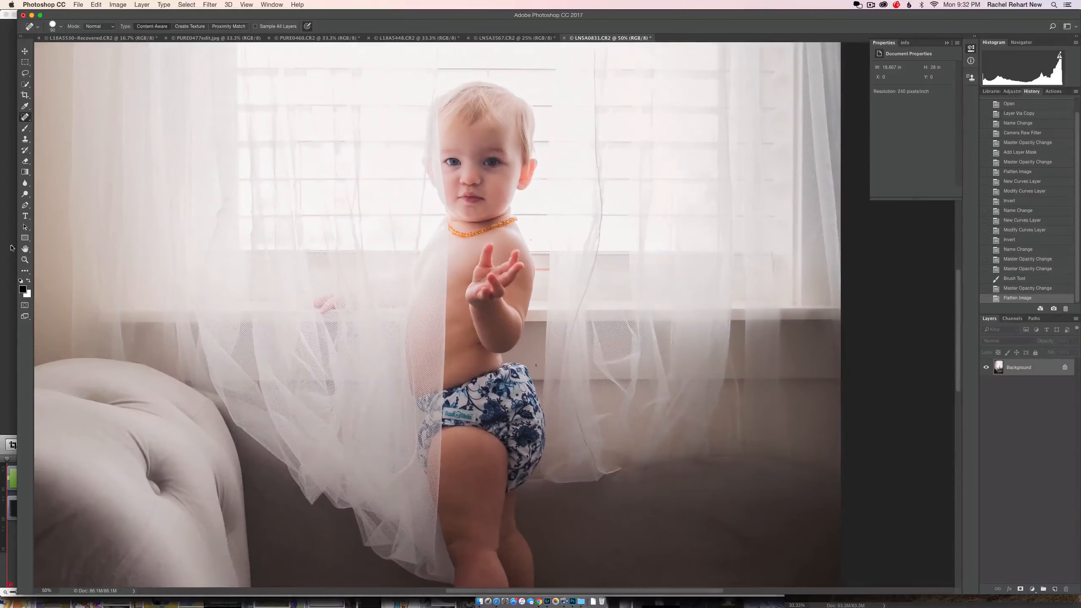
pyautogui.click(537, 367)
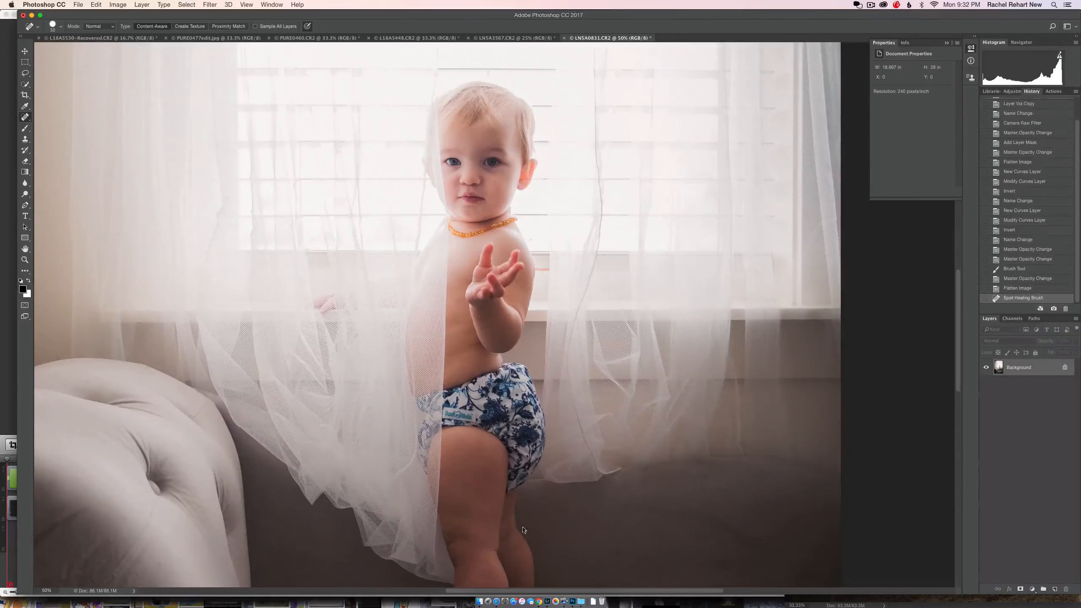
# Step: Heal the marks on the sofa's seat cushion just below the child's feet
pyautogui.scroll(-10, 524, 529)
pyautogui.hscroll(-10, 524, 530)
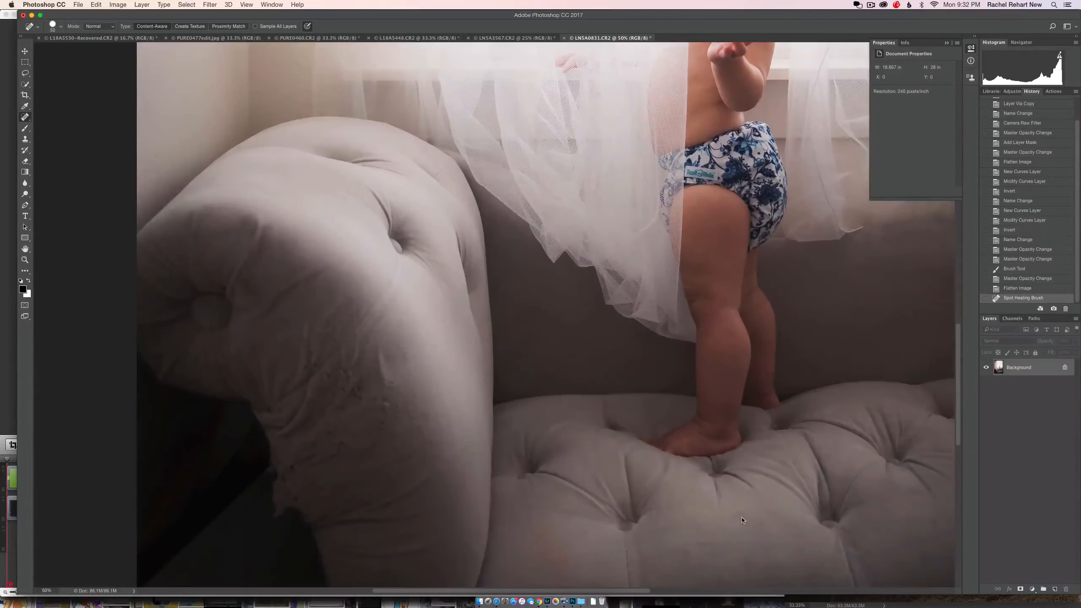
pyautogui.moveTo(742, 515); pyautogui.dragTo(723, 507)
pyautogui.click(711, 505)
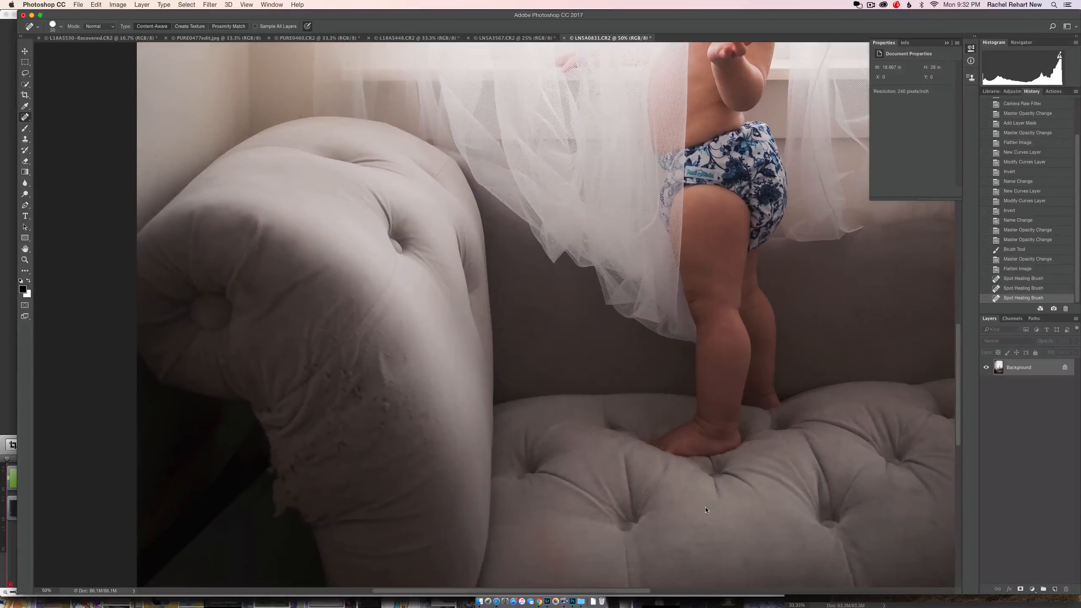
pyautogui.click(702, 535)
# Step: Heal the spots on the right side of the sofa's tufted seat, out to the photo's edge
pyautogui.scroll(-3, 703, 543)
pyautogui.hscroll(10, 702, 544)
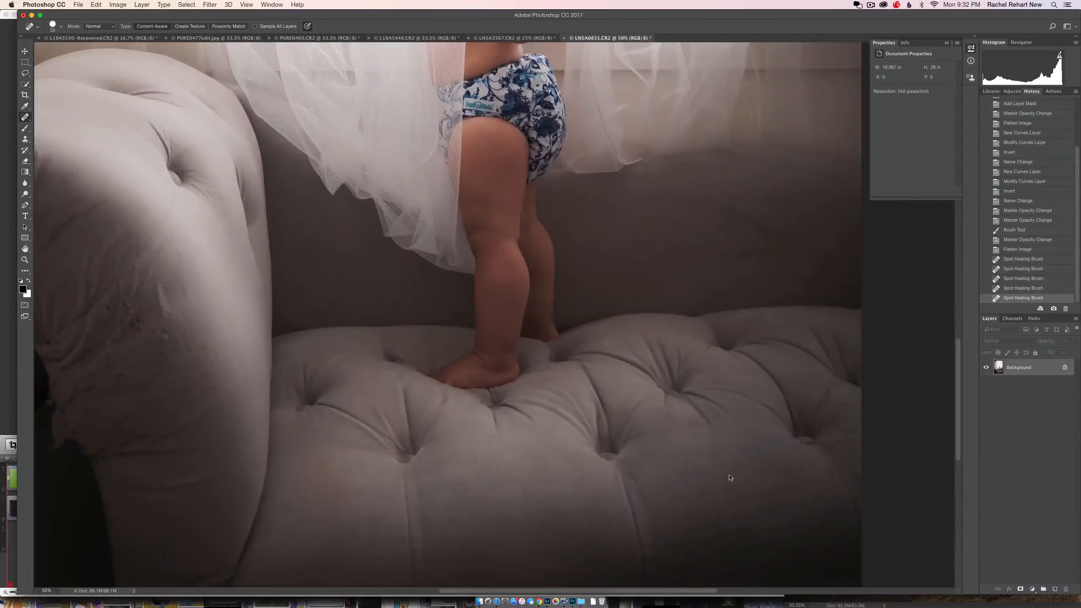
pyautogui.click(710, 454)
pyautogui.click(687, 462)
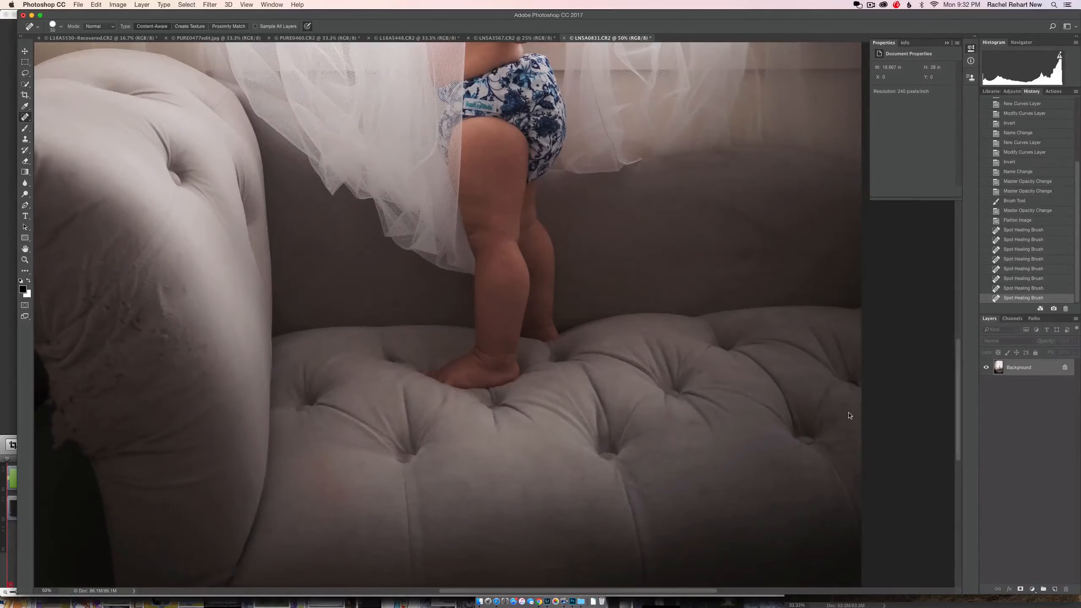
pyautogui.click(841, 402)
pyautogui.click(826, 392)
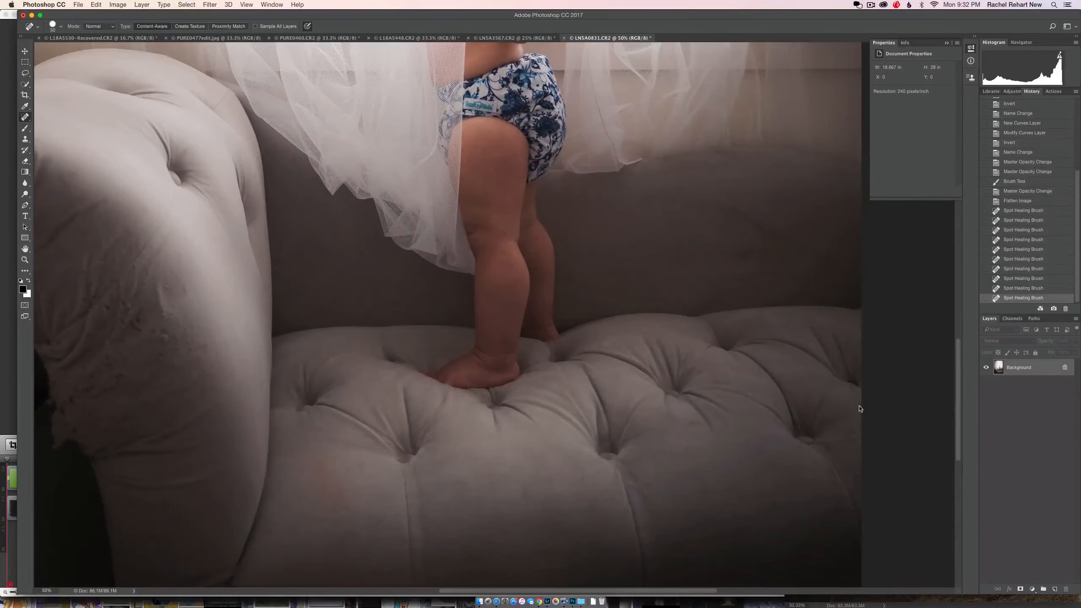
pyautogui.click(858, 406)
pyautogui.click(851, 435)
pyautogui.click(828, 447)
pyautogui.click(830, 467)
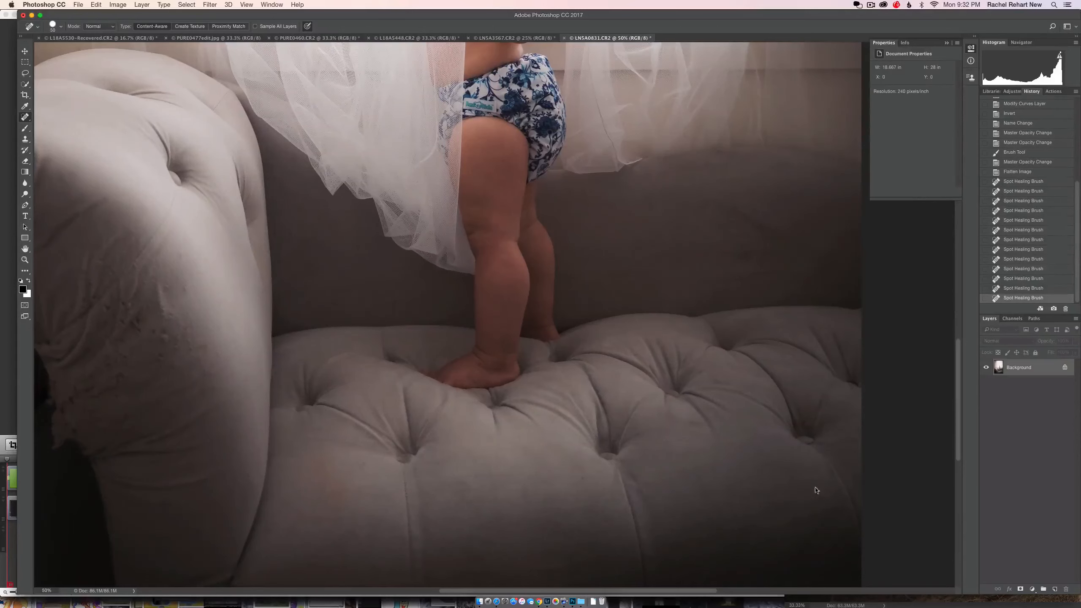
# Step: Heal the small marks on the front of the sofa arm, below and to the right of the worn patch
pyautogui.scroll(-5, 220, 287)
pyautogui.hscroll(-5, 219, 287)
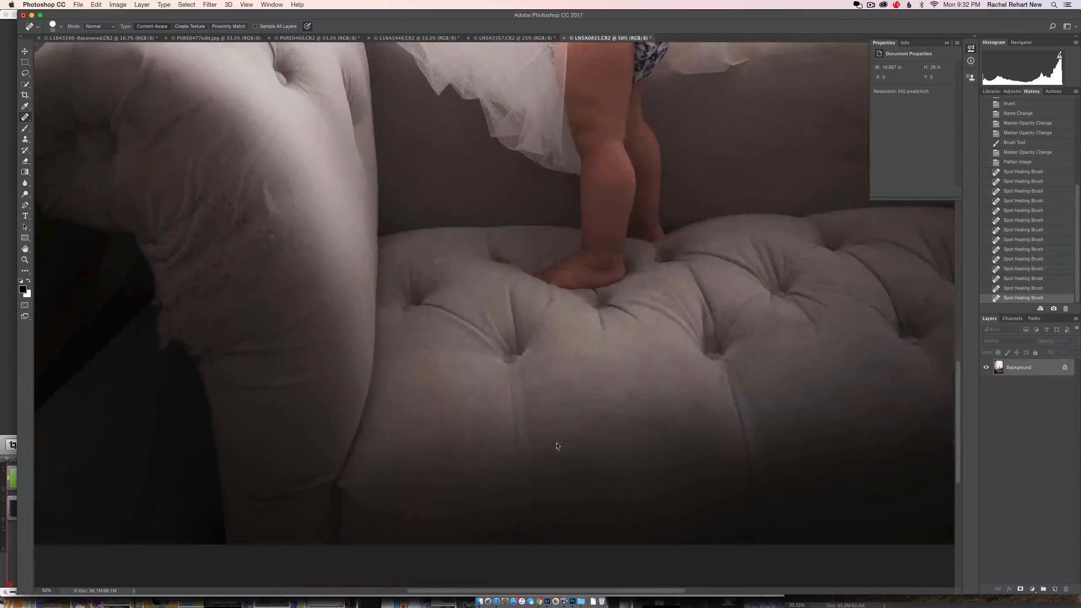
pyautogui.click(268, 258)
pyautogui.click(267, 272)
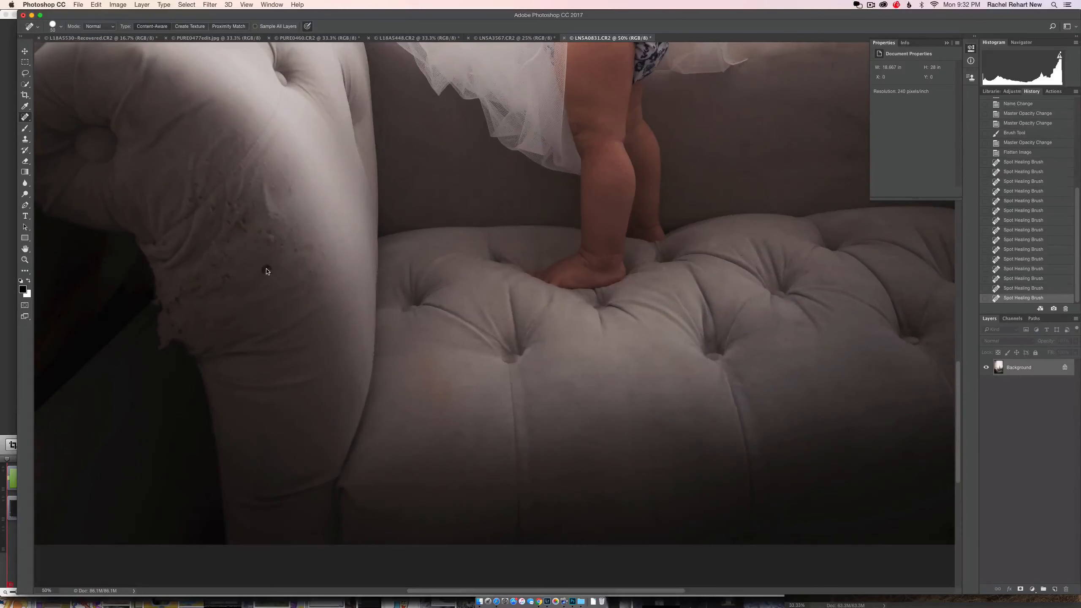
pyautogui.click(270, 294)
pyautogui.click(314, 286)
pyautogui.click(315, 272)
pyautogui.click(324, 257)
pyautogui.click(298, 248)
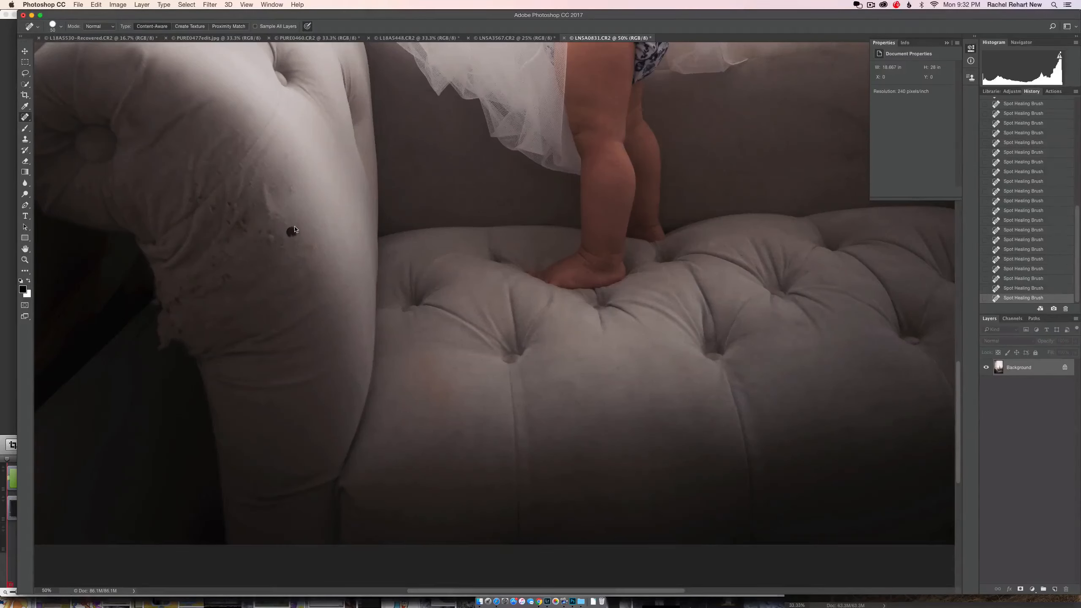
# Step: Heal the snagged fabric across the middle and upper front of the sofa arm
pyautogui.click(285, 225)
pyautogui.click(263, 201)
pyautogui.click(276, 190)
pyautogui.click(262, 187)
pyautogui.click(266, 208)
pyautogui.click(279, 179)
pyautogui.click(282, 239)
pyautogui.click(272, 235)
pyautogui.click(273, 242)
pyautogui.click(260, 233)
pyautogui.click(243, 232)
pyautogui.click(241, 226)
pyautogui.click(228, 225)
pyautogui.click(229, 208)
pyautogui.click(229, 223)
pyautogui.click(234, 207)
pyautogui.click(244, 197)
pyautogui.click(250, 182)
pyautogui.click(257, 204)
pyautogui.click(255, 177)
pyautogui.click(256, 180)
pyautogui.click(239, 141)
pyautogui.click(236, 133)
pyautogui.click(217, 172)
pyautogui.click(208, 162)
# Step: Heal the frayed fabric on the lower left part of the sofa arm, toward its dark outer edge
pyautogui.click(156, 198)
pyautogui.click(171, 302)
pyautogui.moveTo(195, 294); pyautogui.dragTo(200, 298)
pyautogui.click(176, 279)
pyautogui.click(190, 298)
pyautogui.click(192, 306)
pyautogui.click(224, 242)
pyautogui.click(215, 245)
pyautogui.click(211, 226)
pyautogui.click(195, 236)
pyautogui.click(194, 249)
pyautogui.click(179, 260)
pyautogui.click(186, 209)
# Step: Make a second Spot Healing Brush pass over the snags and blotches remaining across the sofa arm's worn area
pyautogui.click(269, 188)
pyautogui.click(273, 190)
pyautogui.click(263, 197)
pyautogui.click(290, 210)
pyautogui.click(308, 249)
pyautogui.click(291, 267)
pyautogui.click(268, 238)
pyautogui.click(238, 227)
pyautogui.click(233, 245)
pyautogui.click(217, 242)
pyautogui.click(216, 252)
pyautogui.moveTo(223, 285); pyautogui.dragTo(209, 293)
pyautogui.click(190, 285)
pyautogui.click(184, 281)
pyautogui.click(181, 331)
pyautogui.click(185, 326)
pyautogui.click(228, 239)
pyautogui.click(212, 169)
# Step: View the whole child photo and compare its original opened state with the latest healed state in the history
pyautogui.press('super+minus')
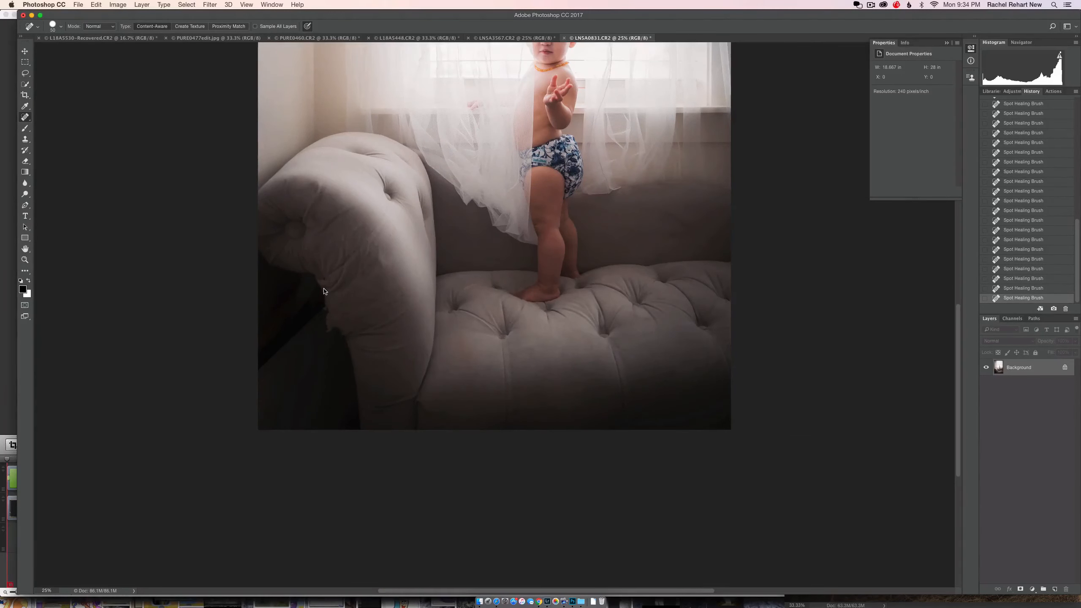
pyautogui.press('super+minus')
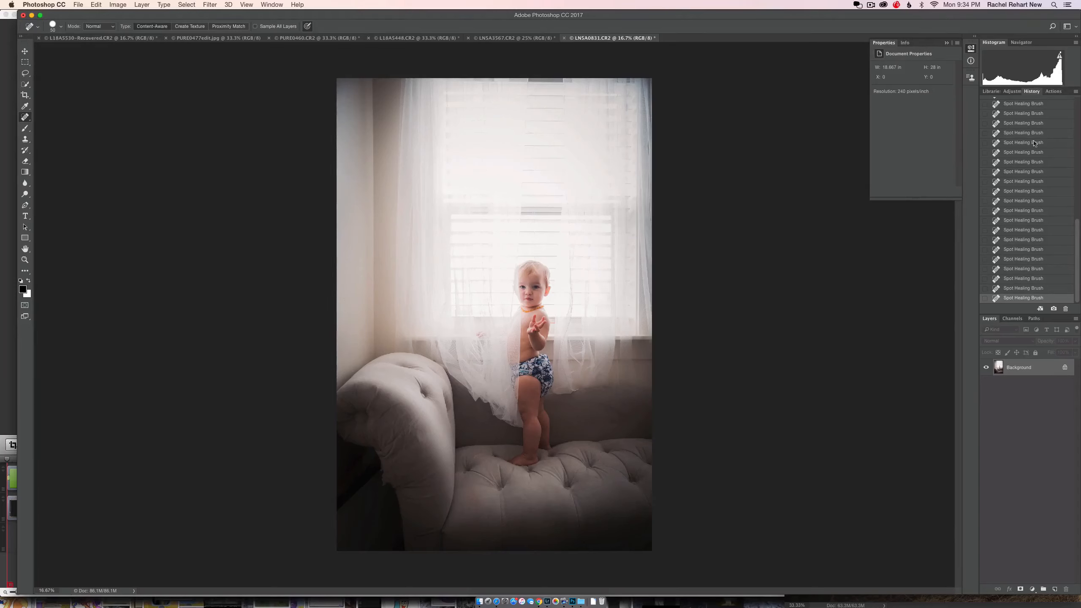
pyautogui.scroll(10, 1035, 143)
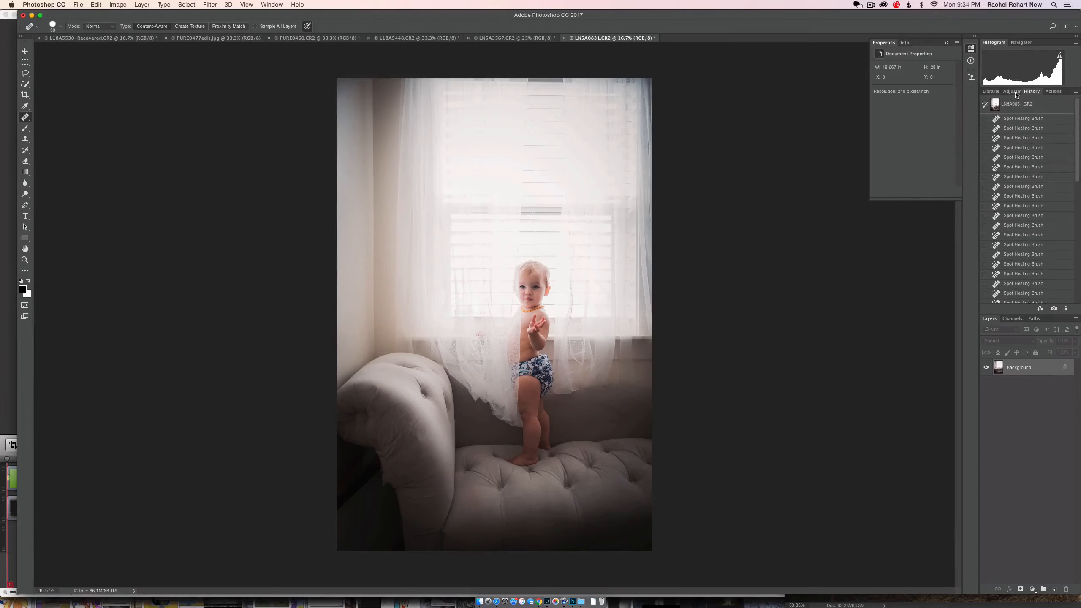
pyautogui.click(1025, 104)
pyautogui.scroll(-5, 1034, 184)
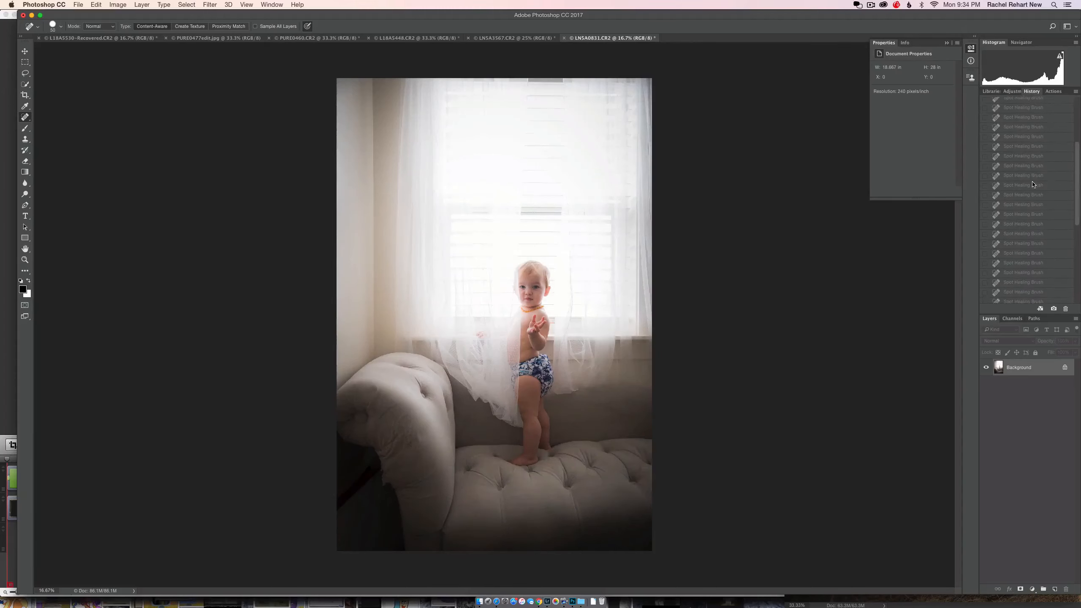
pyautogui.click(1030, 298)
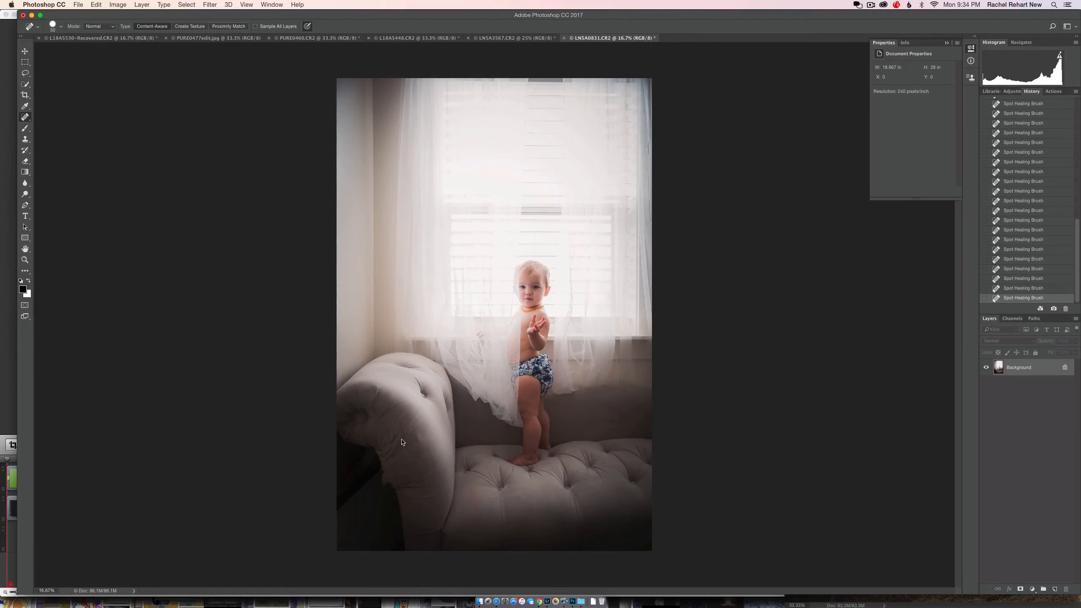
# Step: Duplicate the Background to a new layer and smooth the sofa arm's ragged lower left edge in Liquify with a larger brush
pyautogui.press('super+equal')
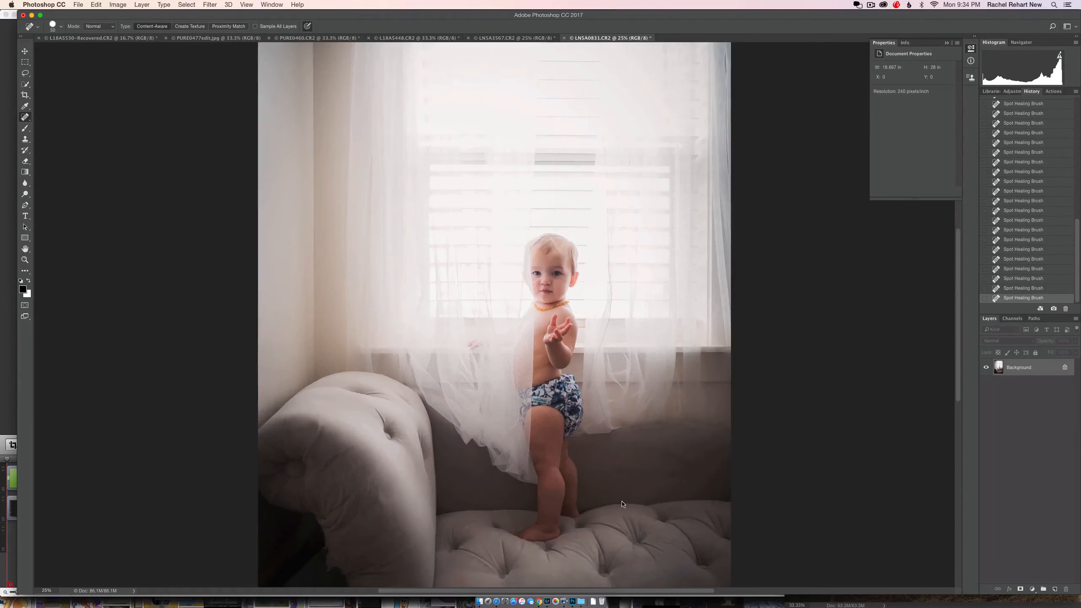
pyautogui.scroll(-3, 403, 370)
pyautogui.press('super+j')
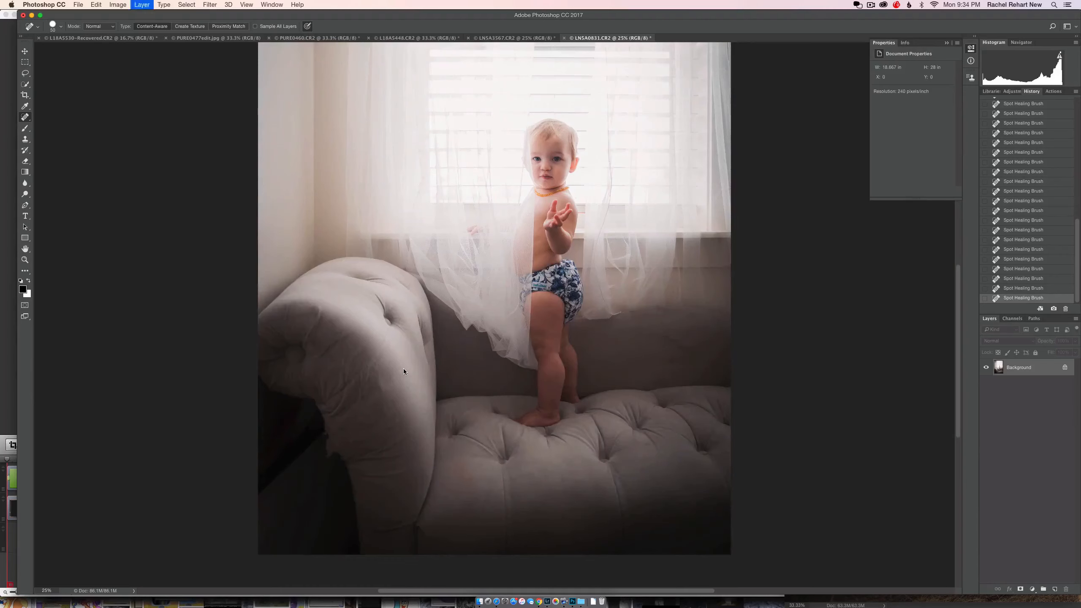
pyautogui.click(203, 5)
pyautogui.click(224, 75)
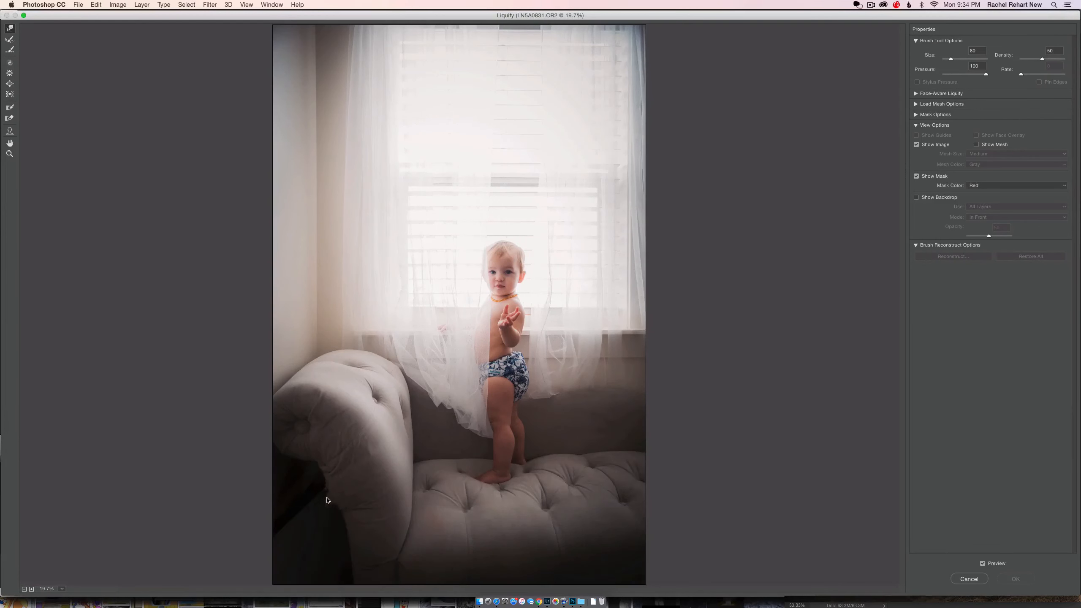
pyautogui.press(']')
pyautogui.press(']')
pyautogui.press(']')
pyautogui.press(']')
pyautogui.press(']')
pyautogui.press('Return')
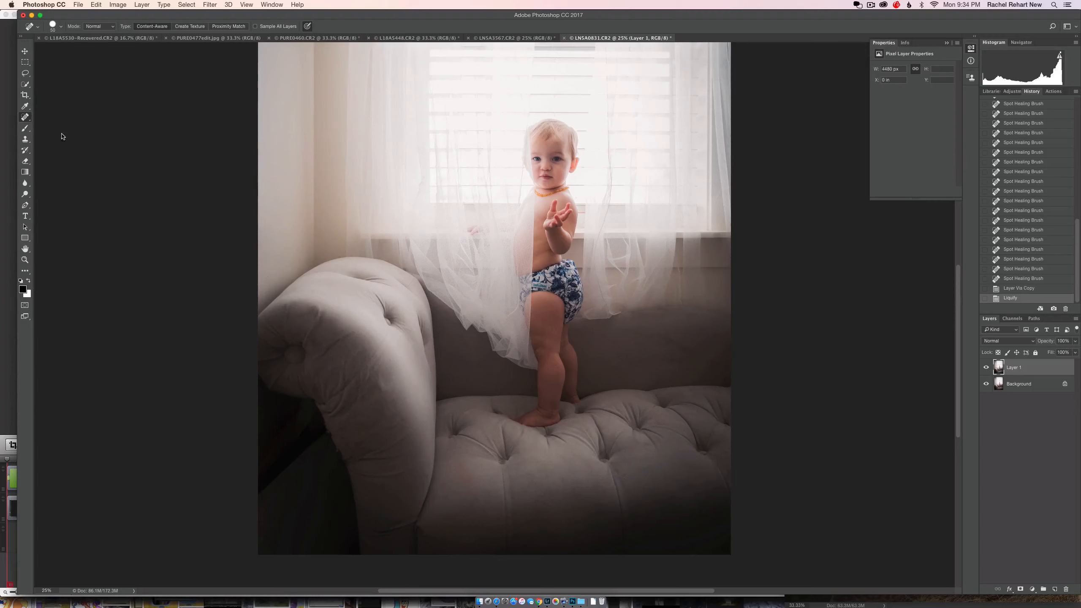
# Step: Heal the remaining rough spots along the sofa arm's lower left edge with a larger Spot Healing Brush
pyautogui.press(']')
pyautogui.press(']')
pyautogui.press(']')
pyautogui.click(340, 453)
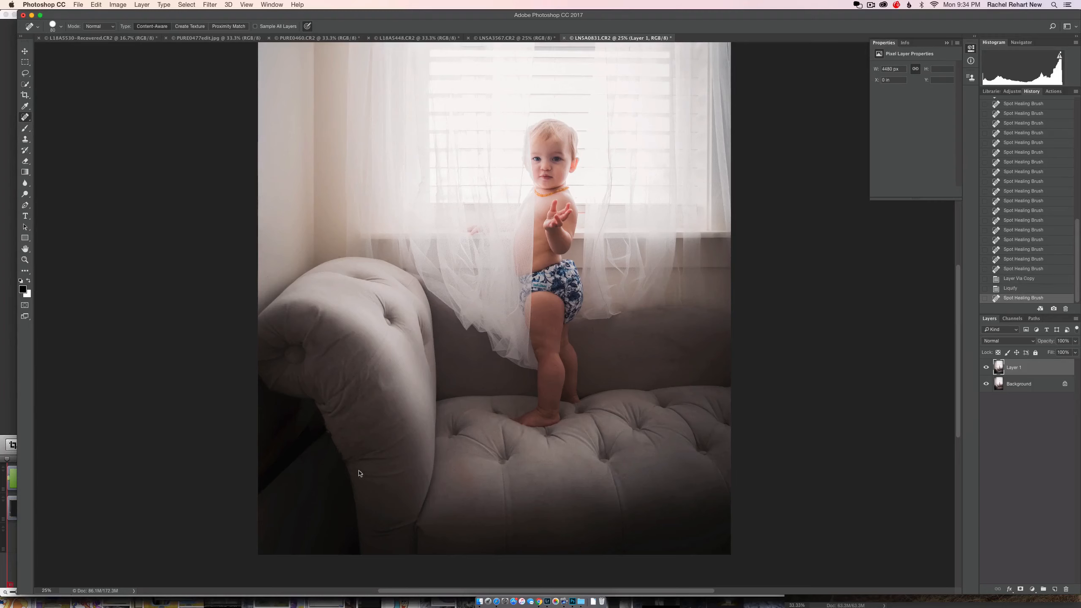
pyautogui.click(339, 451)
pyautogui.click(347, 465)
pyautogui.click(347, 463)
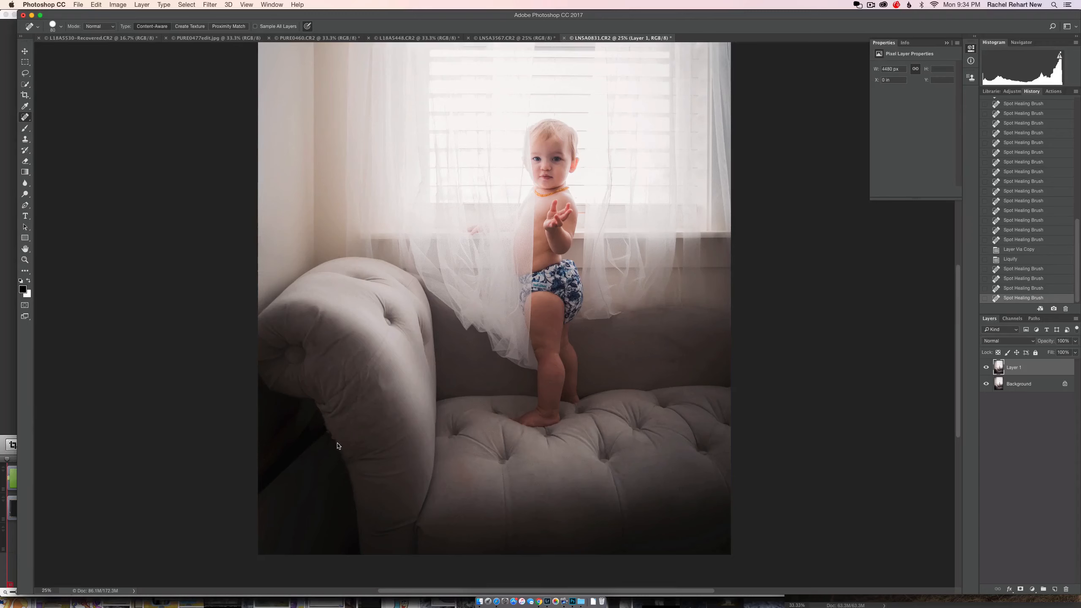
pyautogui.click(347, 463)
pyautogui.click(329, 435)
pyautogui.click(341, 450)
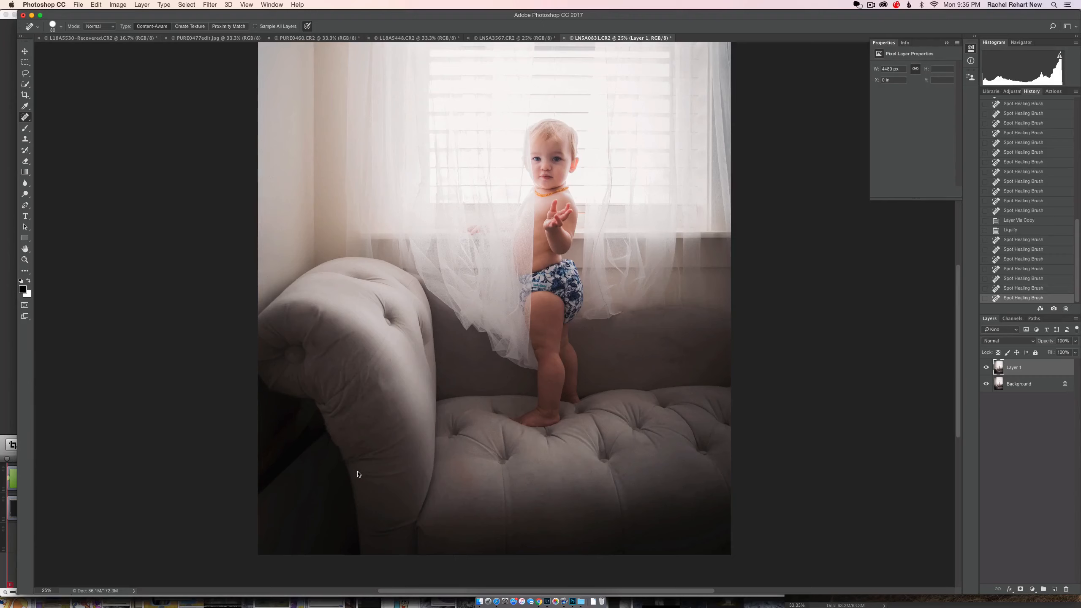
pyautogui.moveTo(335, 444); pyautogui.dragTo(340, 454)
# Step: Hide Layer 1 to compare the sofa arm's edge before and after the retouching
pyautogui.click(987, 367)
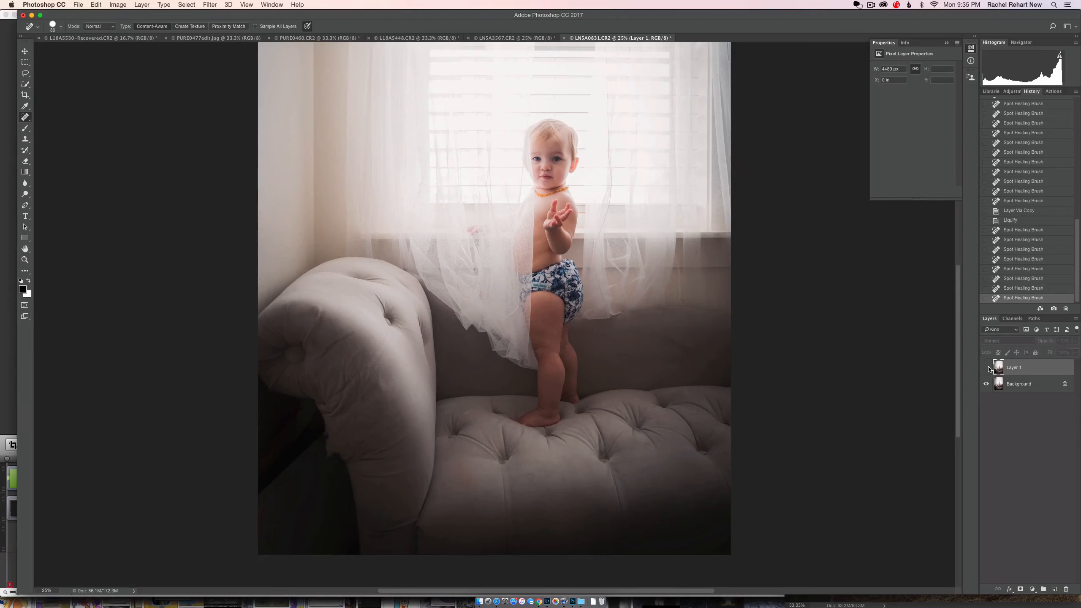
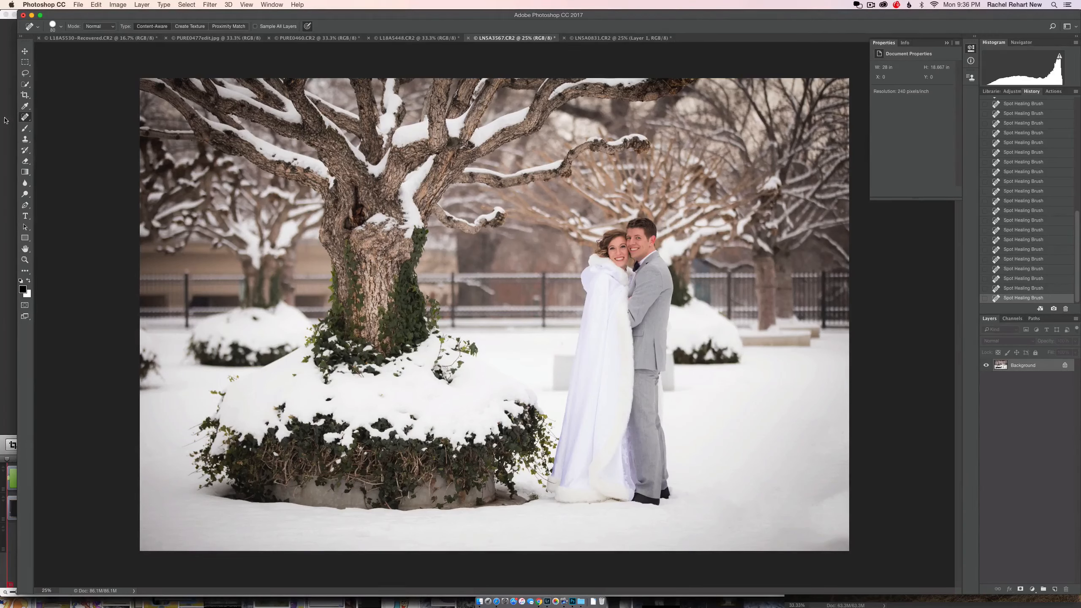
# Step: Remove the partial bush at the snow photo's left edge with a Lasso selection and Content-Aware Fill, and clear the selection
pyautogui.click(25, 73)
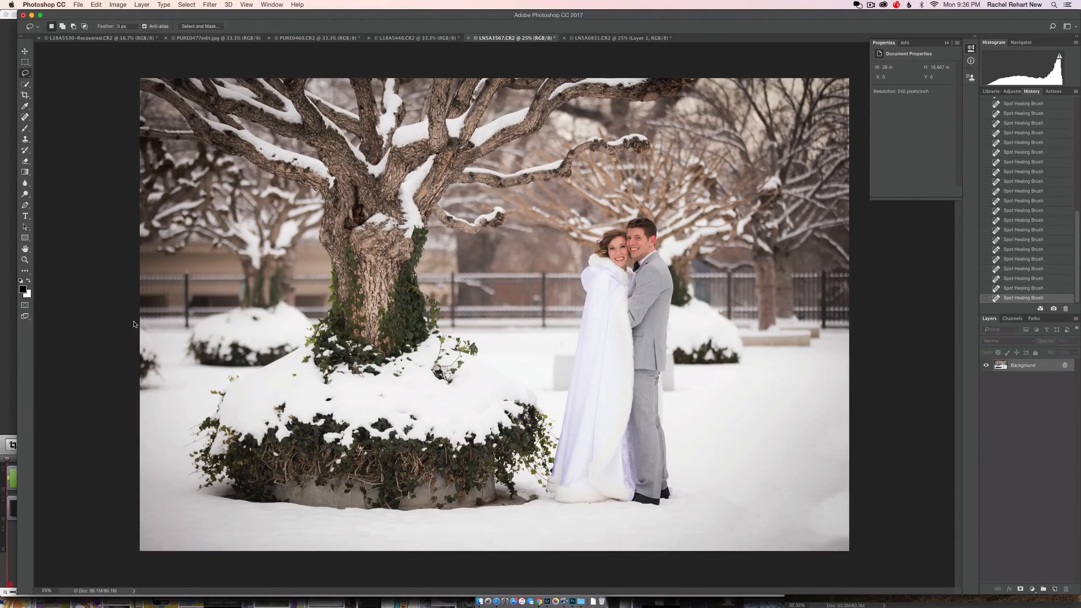
pyautogui.moveTo(131, 395); pyautogui.dragTo(128, 322)
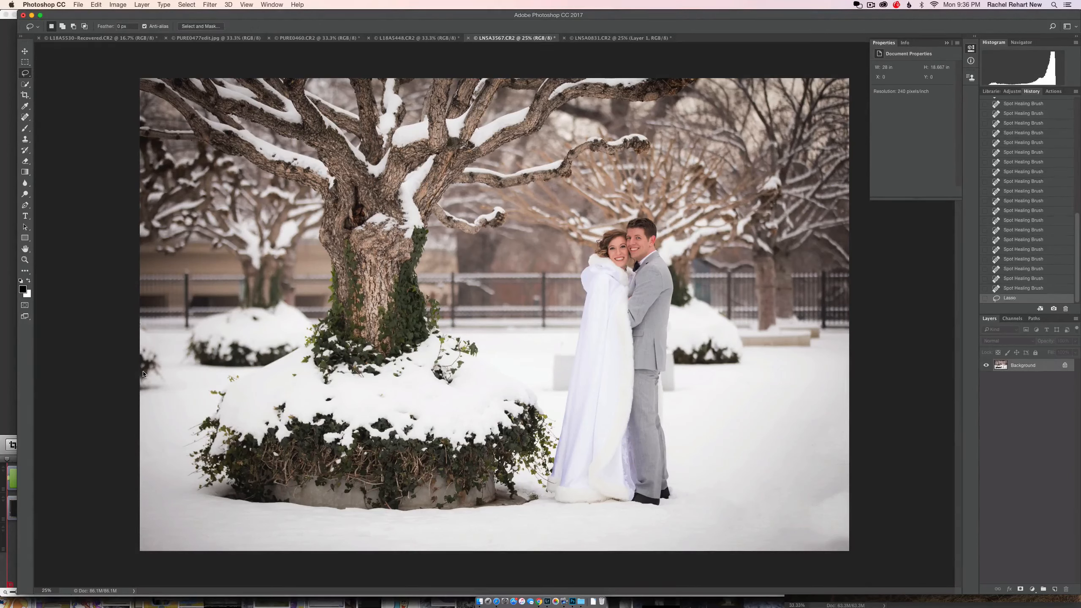
pyautogui.rightClick(145, 368)
pyautogui.click(160, 473)
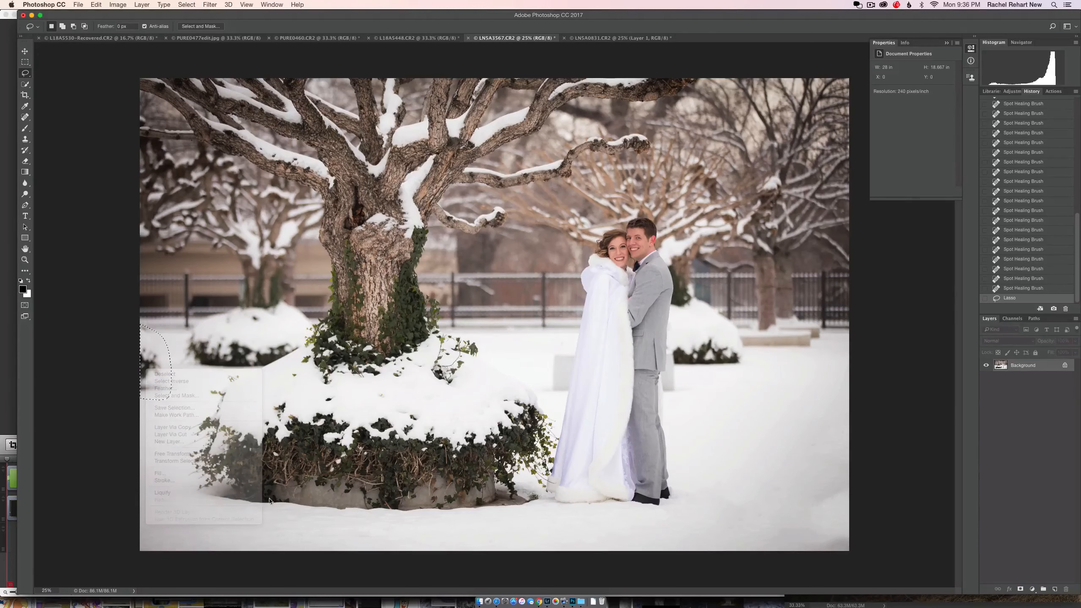
pyautogui.click(595, 246)
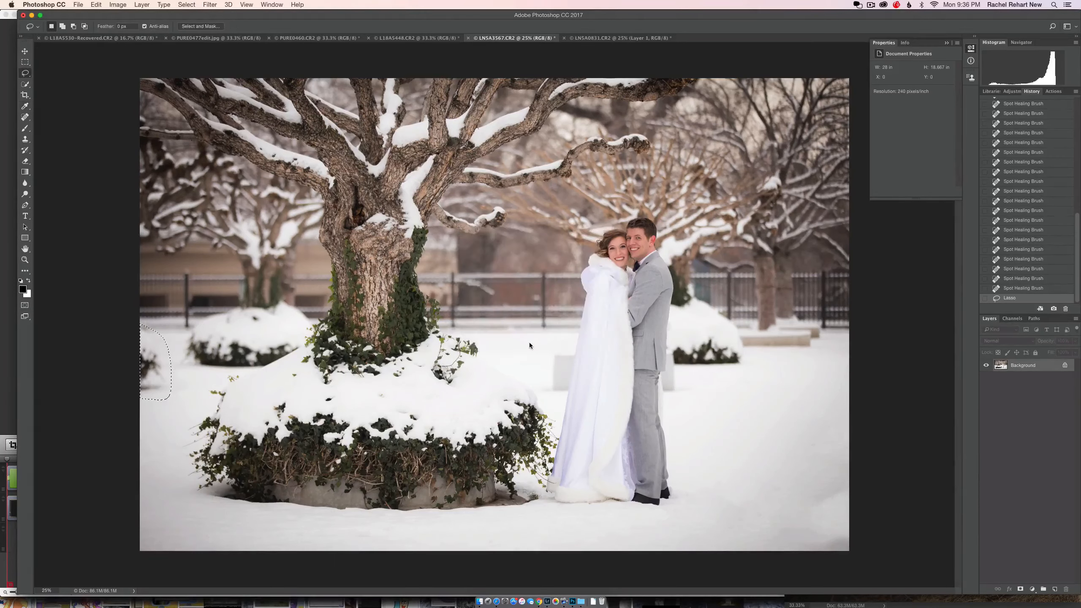
pyautogui.press('super+f')
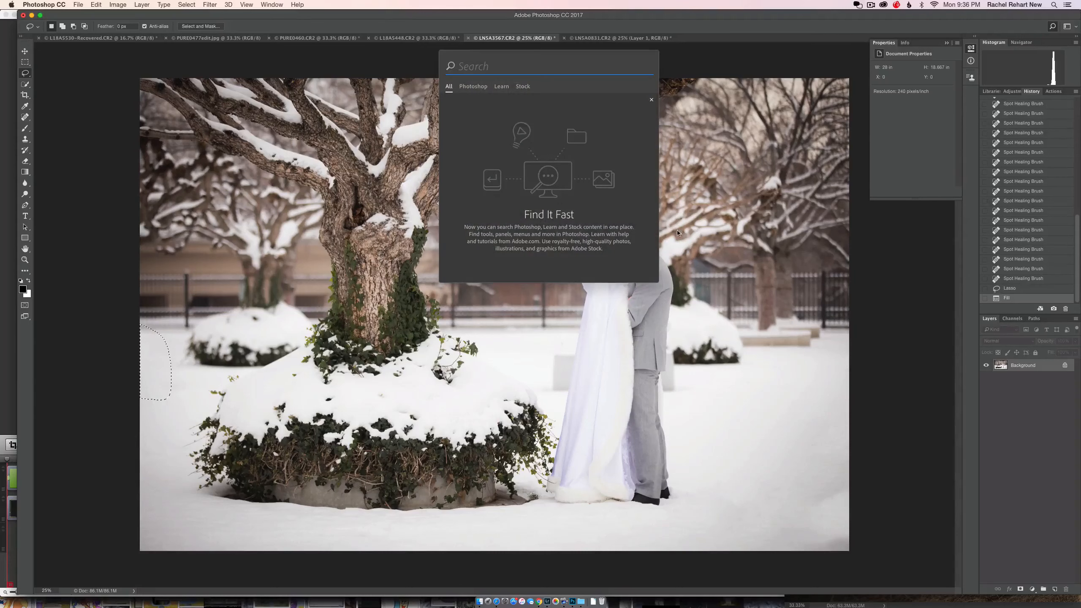
pyautogui.click(651, 99)
pyautogui.press('super+d')
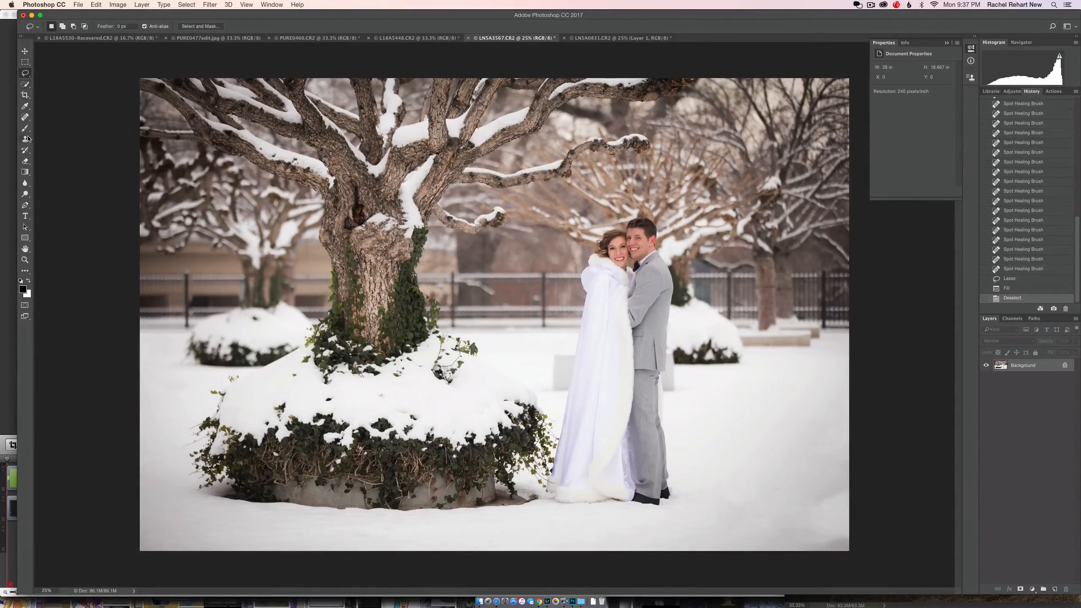
# Step: Heal the dark specks in the snow covering the background bush left of the tree with the Spot Healing Brush
pyautogui.click(26, 117)
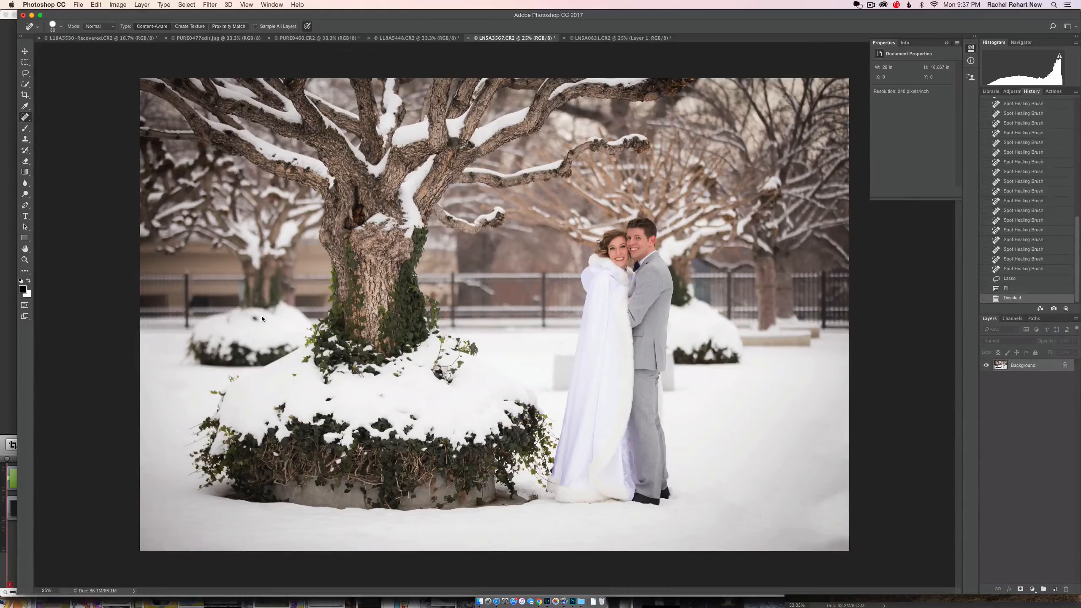
pyautogui.moveTo(262, 316); pyautogui.dragTo(231, 320)
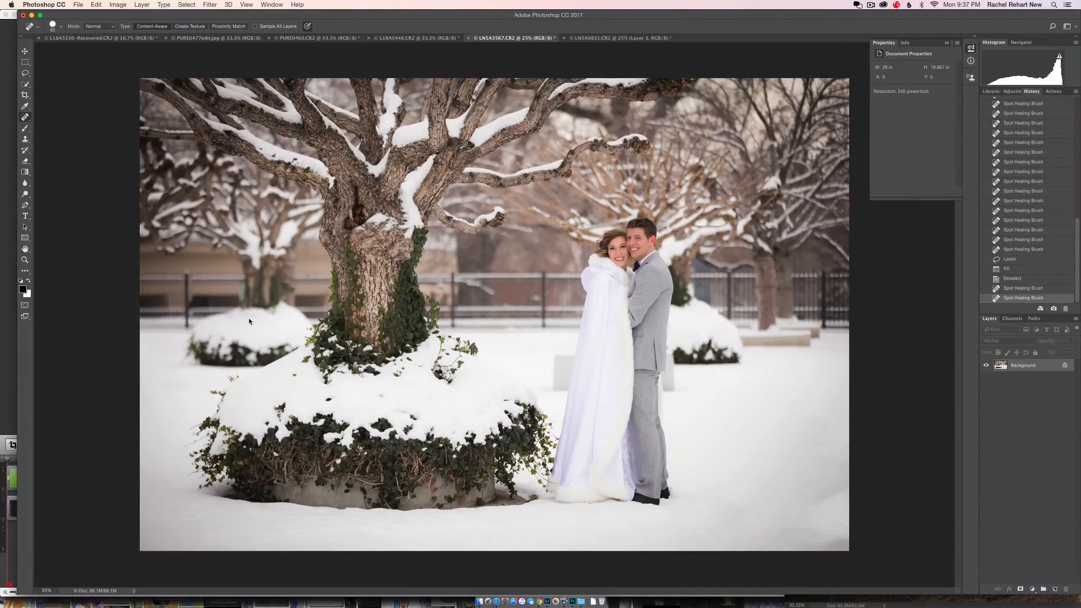
pyautogui.click(253, 318)
# Step: Heal the debris and small dark spots on the snow mound around the large tree's planter
pyautogui.click(382, 396)
pyautogui.moveTo(407, 414); pyautogui.dragTo(412, 419)
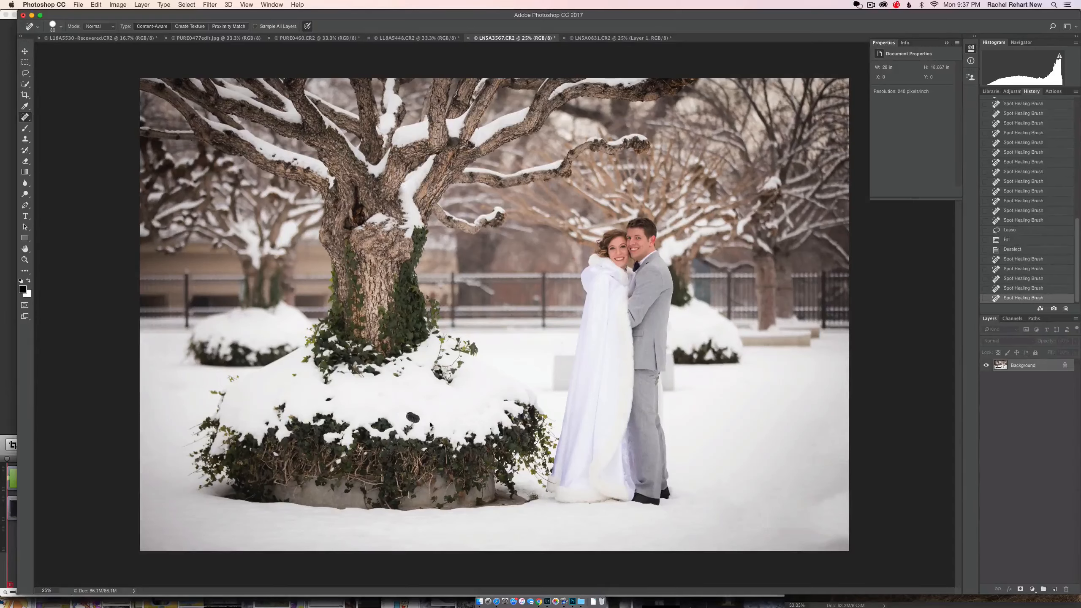
pyautogui.moveTo(335, 399); pyautogui.dragTo(326, 402)
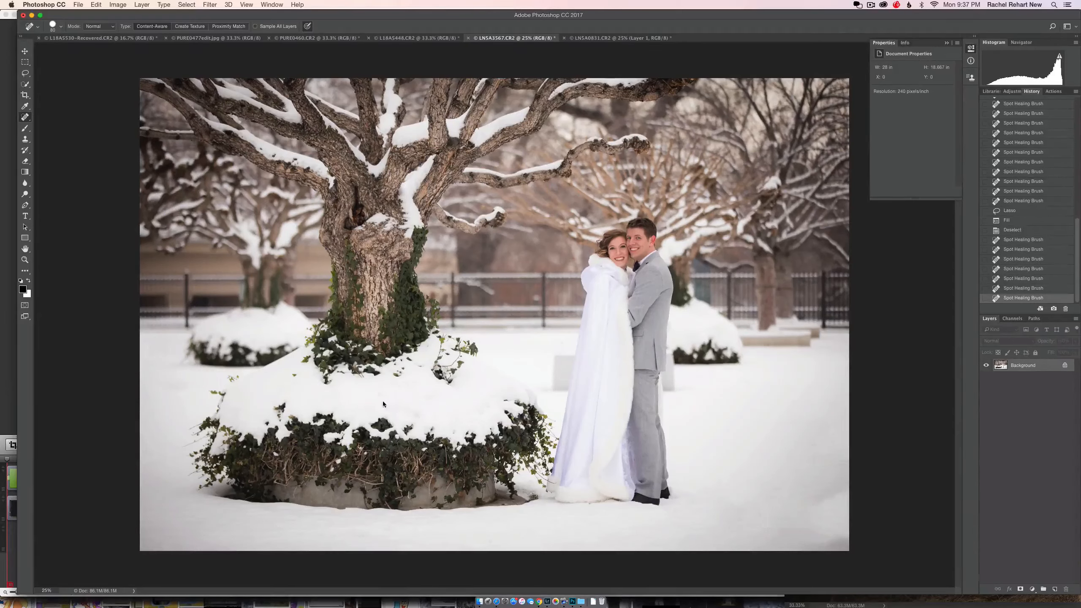
pyautogui.click(400, 376)
pyautogui.moveTo(407, 374); pyautogui.dragTo(403, 369)
pyautogui.click(297, 374)
pyautogui.click(299, 377)
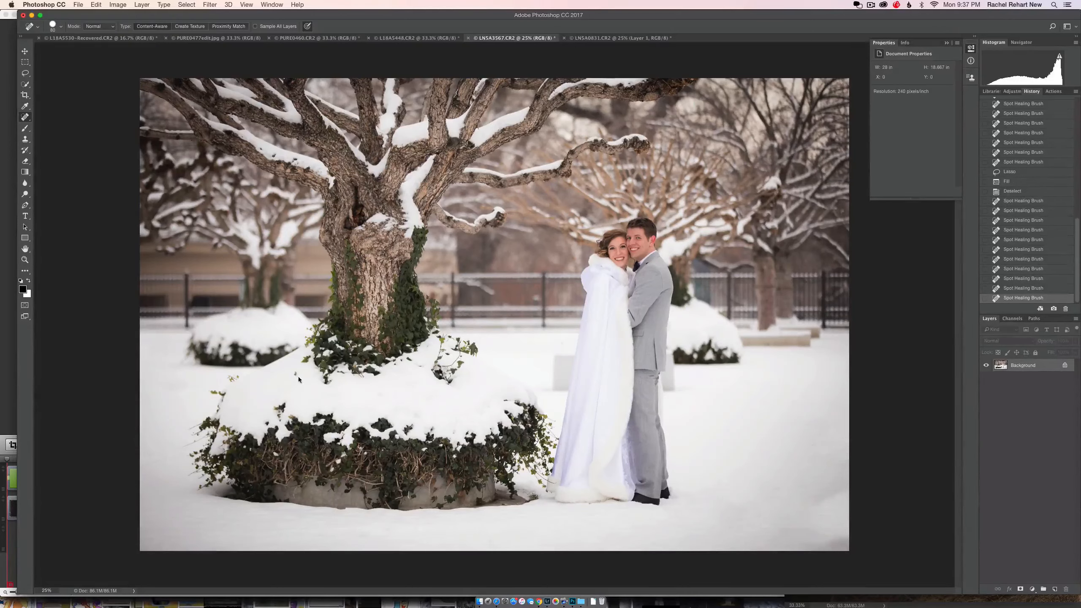
pyautogui.moveTo(296, 372); pyautogui.dragTo(292, 383)
# Step: Heal the blemishes on the groom's forehead and cheek with the Spot Healing Brush
pyautogui.press('super+equal')
pyautogui.press('super+equal')
pyautogui.press('super+equal')
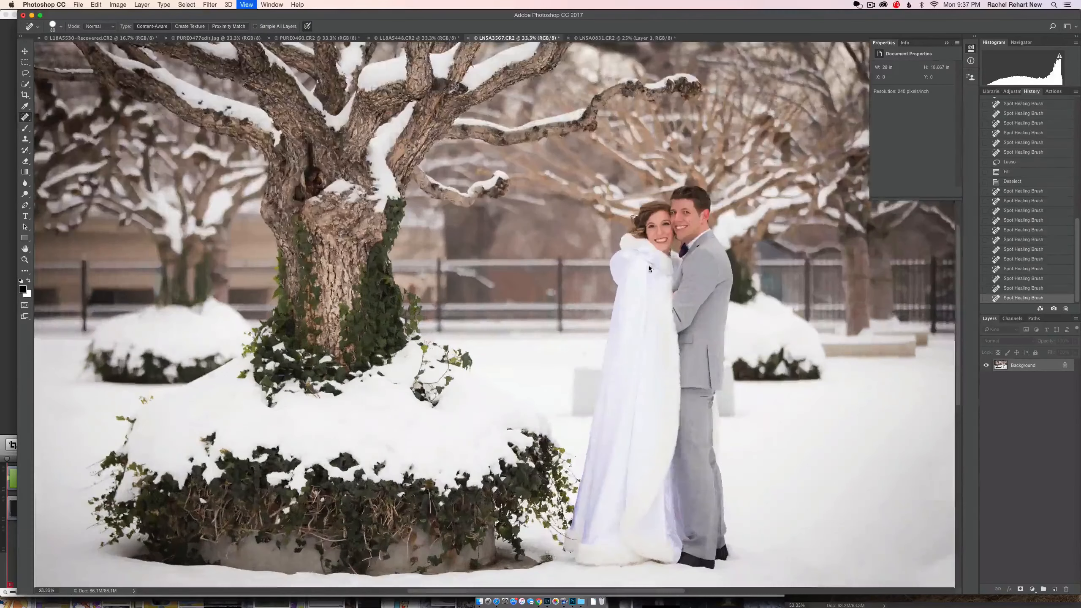
pyautogui.hscroll(5, 617, 289)
pyautogui.scroll(3, 617, 289)
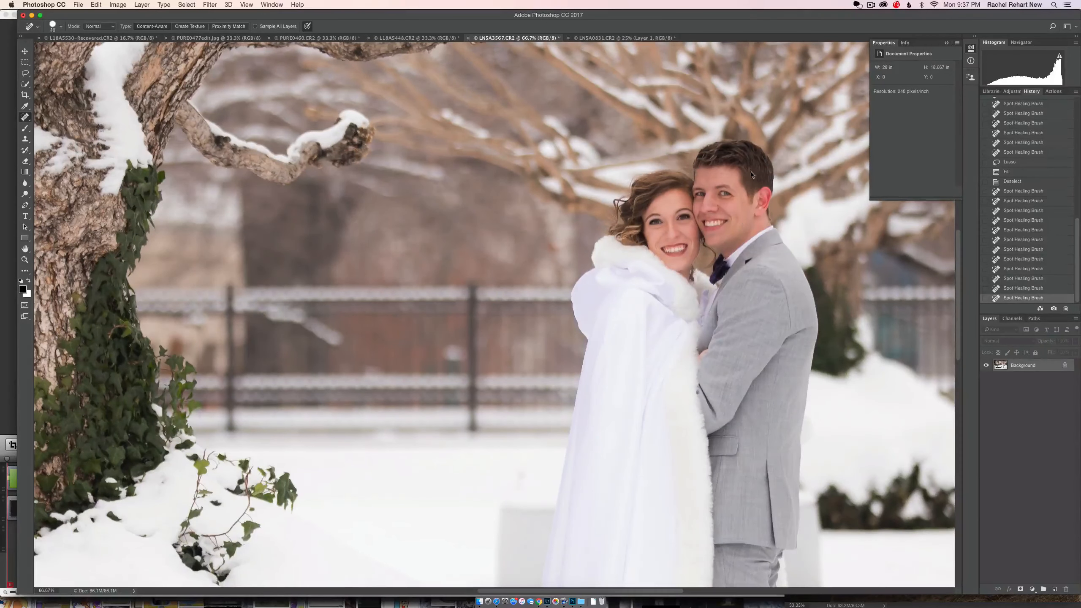
pyautogui.click(723, 173)
pyautogui.click(742, 205)
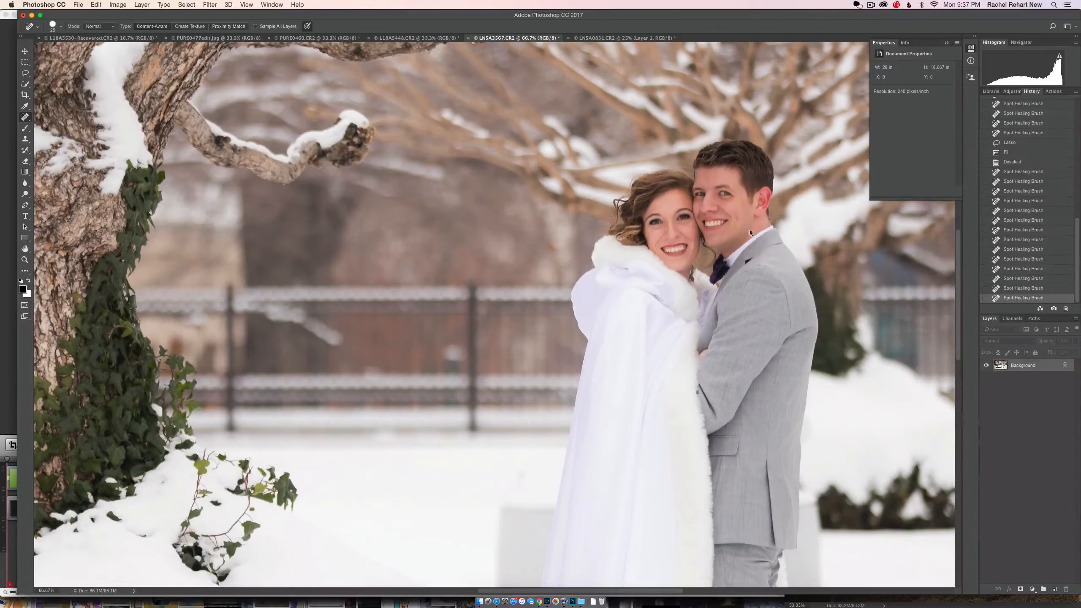
pyautogui.click(748, 216)
# Step: Heal the finer marks beside the groom's nose and between his eyes at 100% with a smaller Spot Healing Brush
pyautogui.press('super+equal')
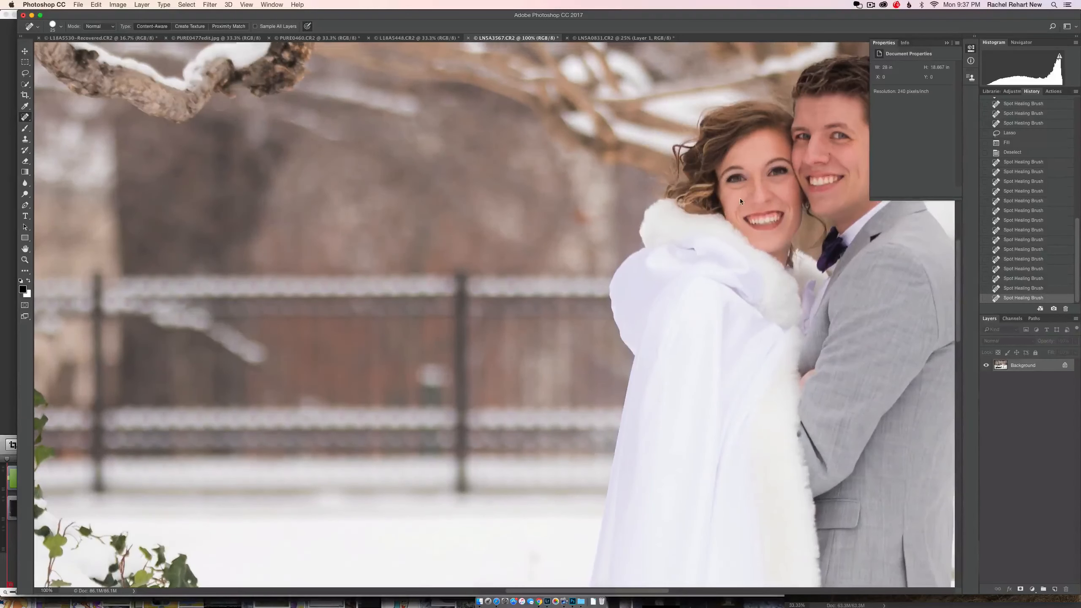
pyautogui.moveTo(723, 230); pyautogui.dragTo(648, 258)
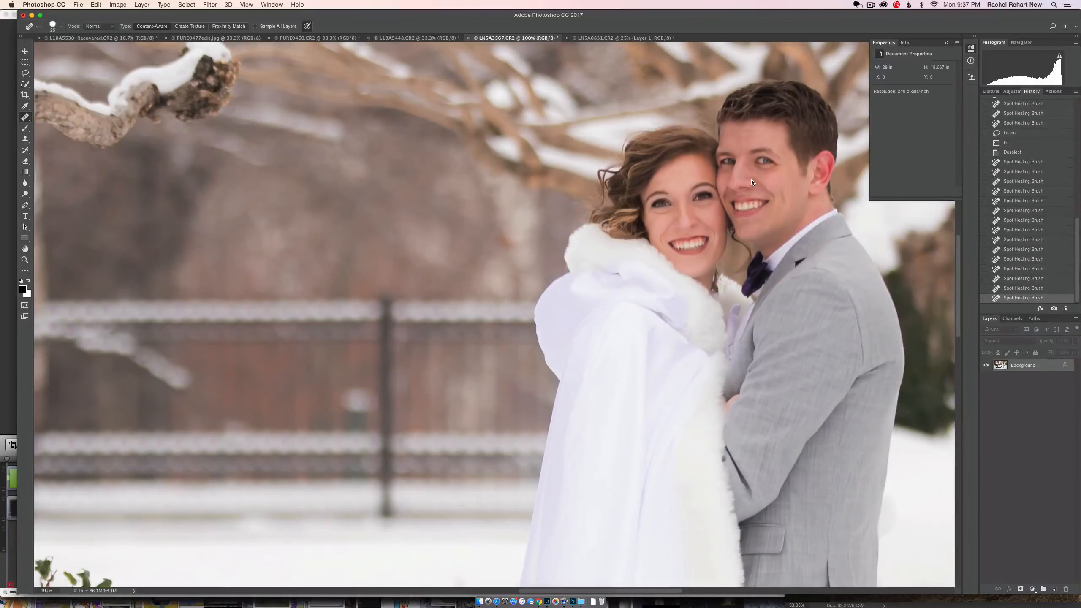
pyautogui.press('[')
pyautogui.click(755, 180)
pyautogui.click(746, 164)
pyautogui.click(746, 163)
pyautogui.click(747, 161)
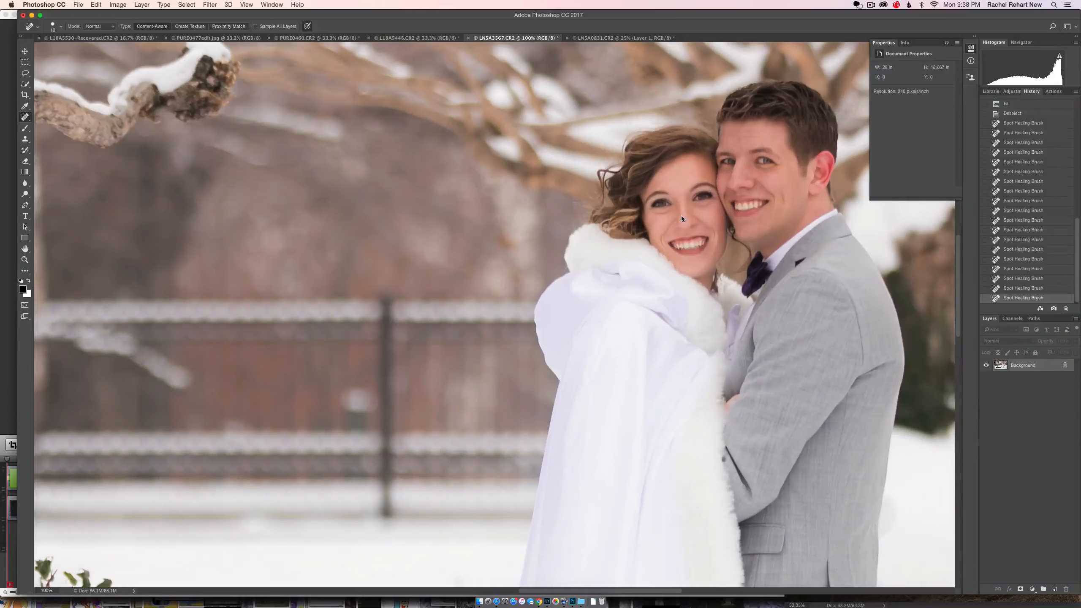
# Step: Heal the dirt specks and brown marks along the cloak's white fur hem with a larger Spot Healing Brush
pyautogui.scroll(-10, 699, 225)
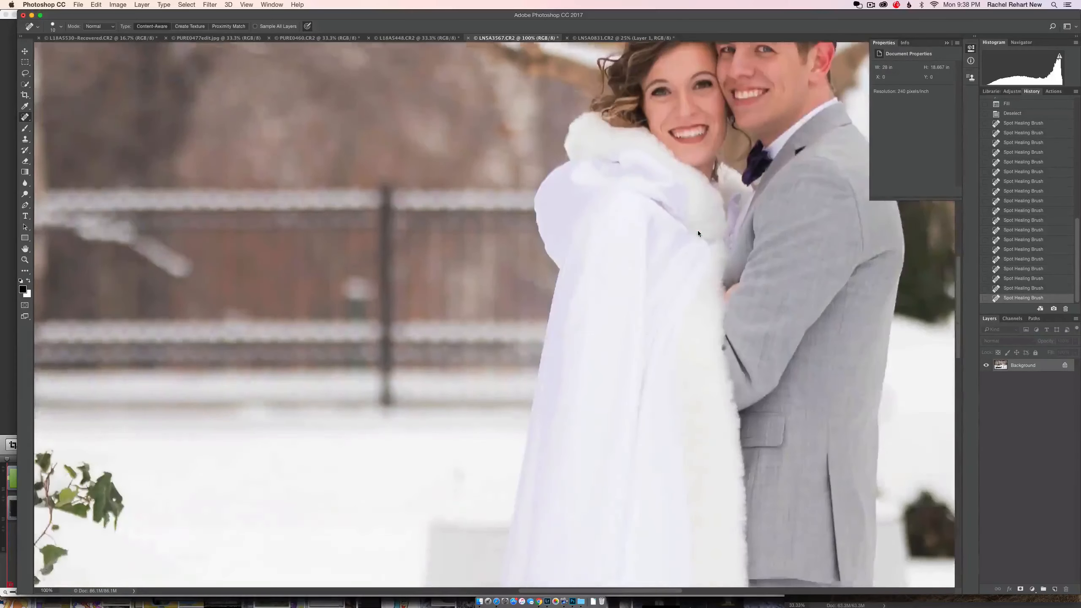
pyautogui.scroll(-9, 699, 233)
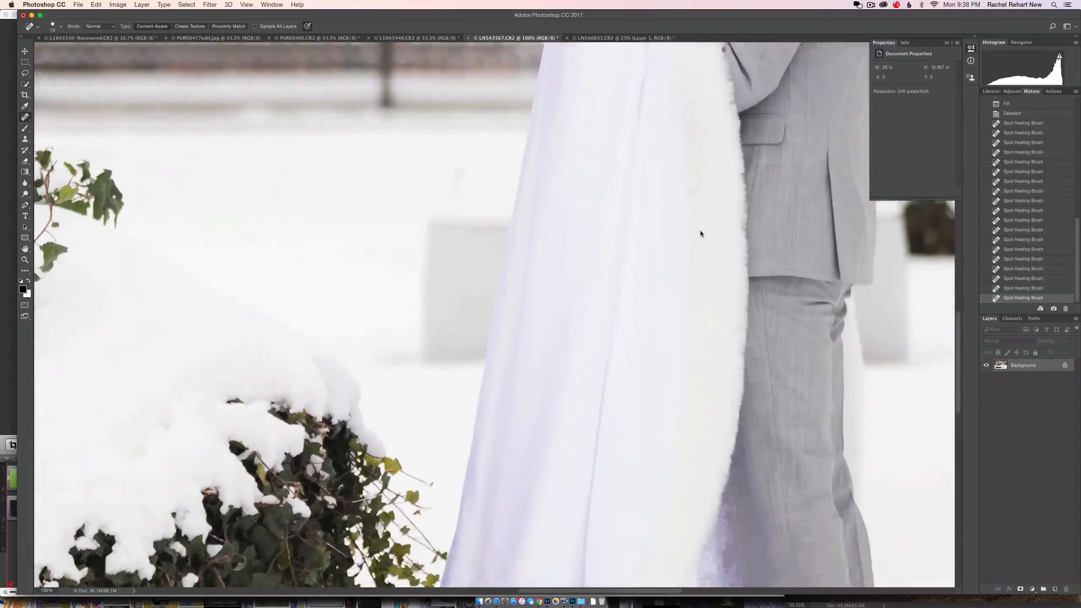
pyautogui.scroll(-9, 700, 233)
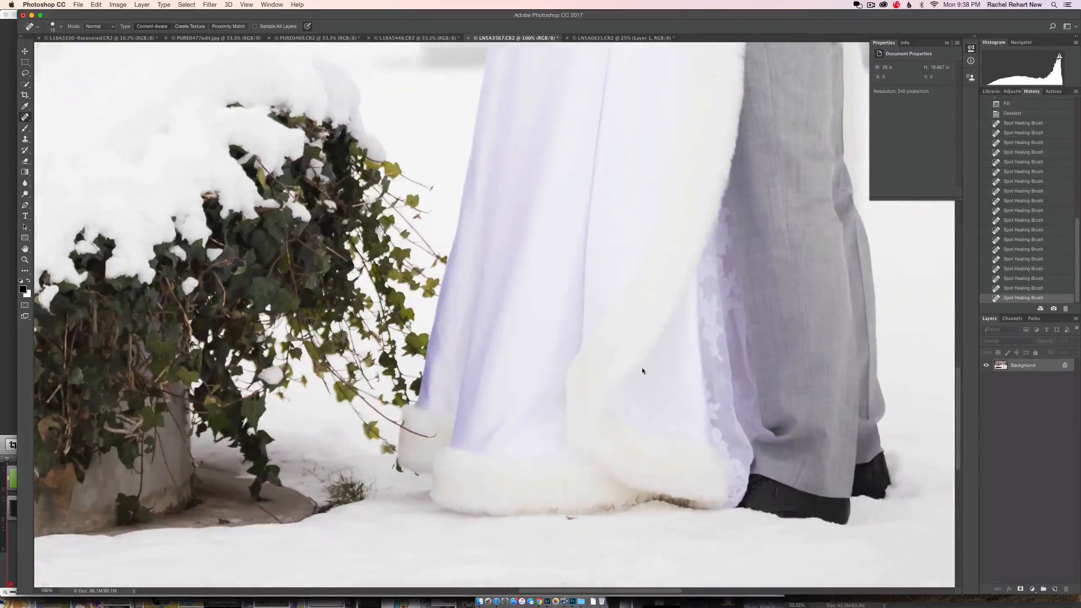
pyautogui.press(']')
pyautogui.click(573, 518)
pyautogui.click(702, 497)
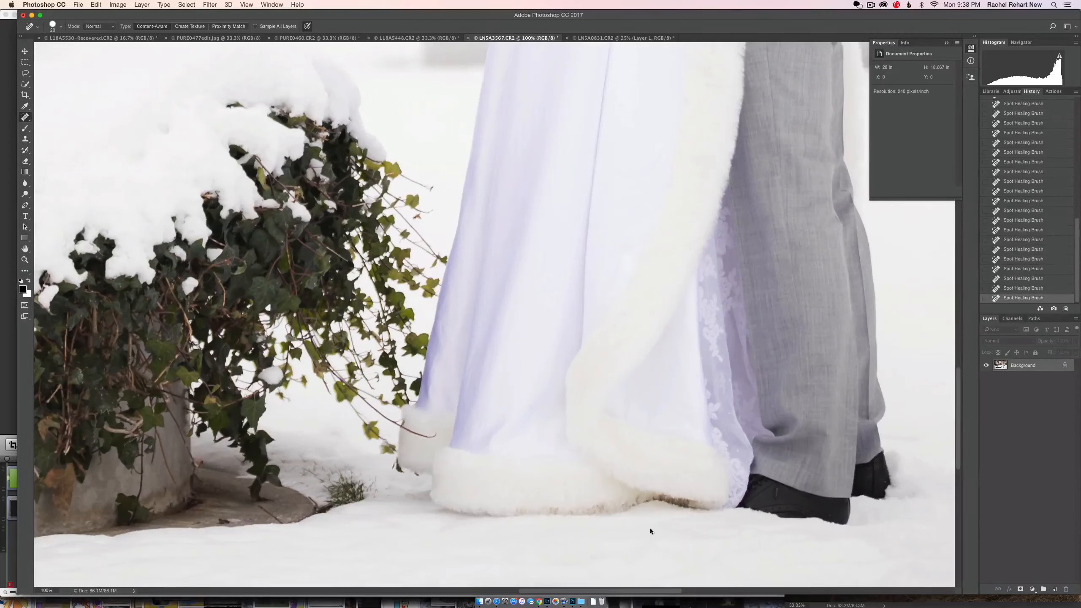
pyautogui.moveTo(606, 504)
pyautogui.mouseDown()
pyautogui.moveTo(594, 513)
pyautogui.moveTo(640, 498)
pyautogui.mouseUp()
pyautogui.click(523, 510)
# Step: Heal the spots at the planter's base and remove the bare stem and dry leaf from its concrete wall
pyautogui.click(310, 474)
pyautogui.moveTo(259, 504); pyautogui.dragTo(281, 528)
pyautogui.moveTo(215, 521); pyautogui.dragTo(232, 522)
pyautogui.hscroll(-10, 379, 405)
pyautogui.scroll(-3, 379, 405)
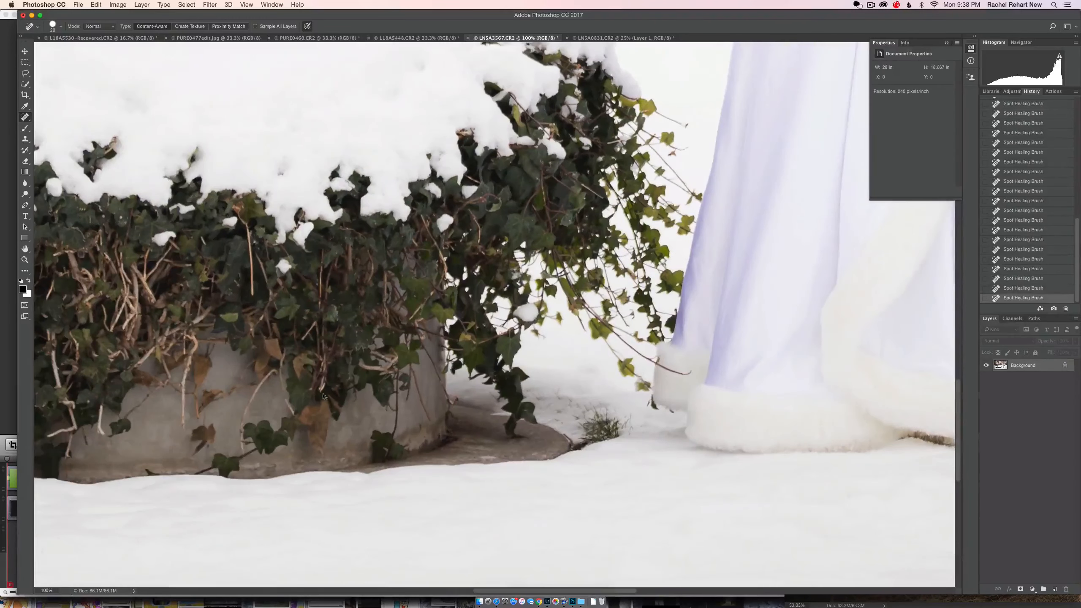
pyautogui.hscroll(-5, 322, 397)
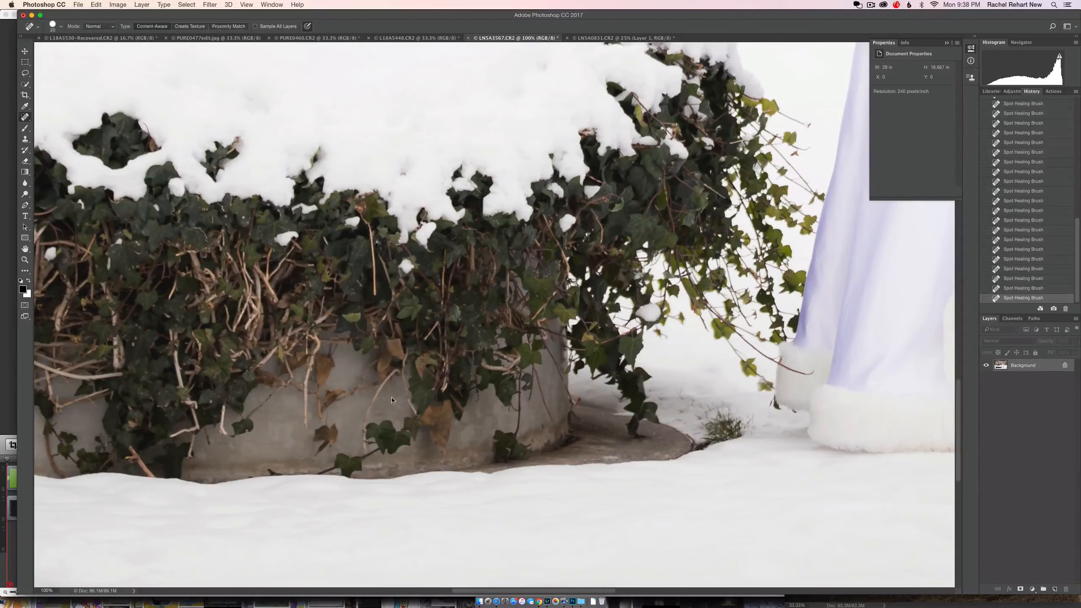
pyautogui.moveTo(392, 400)
pyautogui.mouseDown()
pyautogui.moveTo(398, 372)
pyautogui.moveTo(383, 376)
pyautogui.moveTo(390, 387)
pyautogui.moveTo(367, 421)
pyautogui.moveTo(369, 410)
pyautogui.moveTo(365, 455)
pyautogui.mouseUp()
pyautogui.moveTo(323, 429)
pyautogui.mouseDown()
pyautogui.moveTo(328, 414)
pyautogui.moveTo(313, 435)
pyautogui.moveTo(317, 458)
pyautogui.moveTo(339, 428)
pyautogui.moveTo(335, 444)
pyautogui.moveTo(327, 438)
pyautogui.mouseUp()
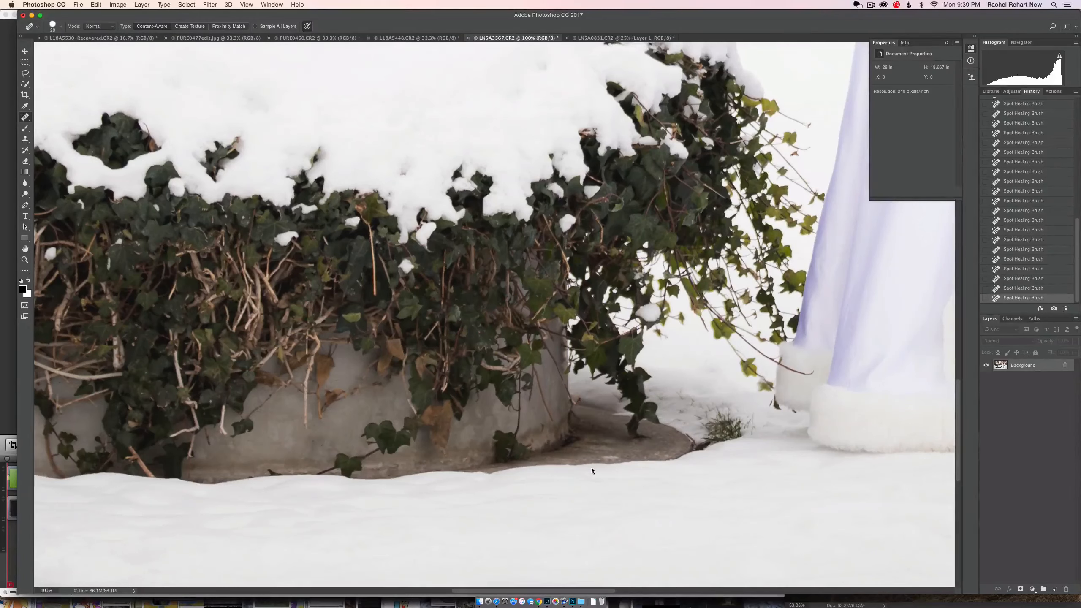
# Step: Heal the marks along the planter's right concrete edge where it meets the exposed ground
pyautogui.moveTo(548, 351)
pyautogui.mouseDown()
pyautogui.moveTo(587, 423)
pyautogui.moveTo(569, 382)
pyautogui.moveTo(571, 422)
pyautogui.moveTo(566, 378)
pyautogui.moveTo(604, 432)
pyautogui.mouseUp()
pyautogui.click(574, 409)
pyautogui.click(576, 424)
pyautogui.click(576, 432)
# Step: Inspect the rest of the ivy-covered planter for distractions and return to the whole-photo view
pyautogui.moveTo(350, 384); pyautogui.dragTo(574, 365)
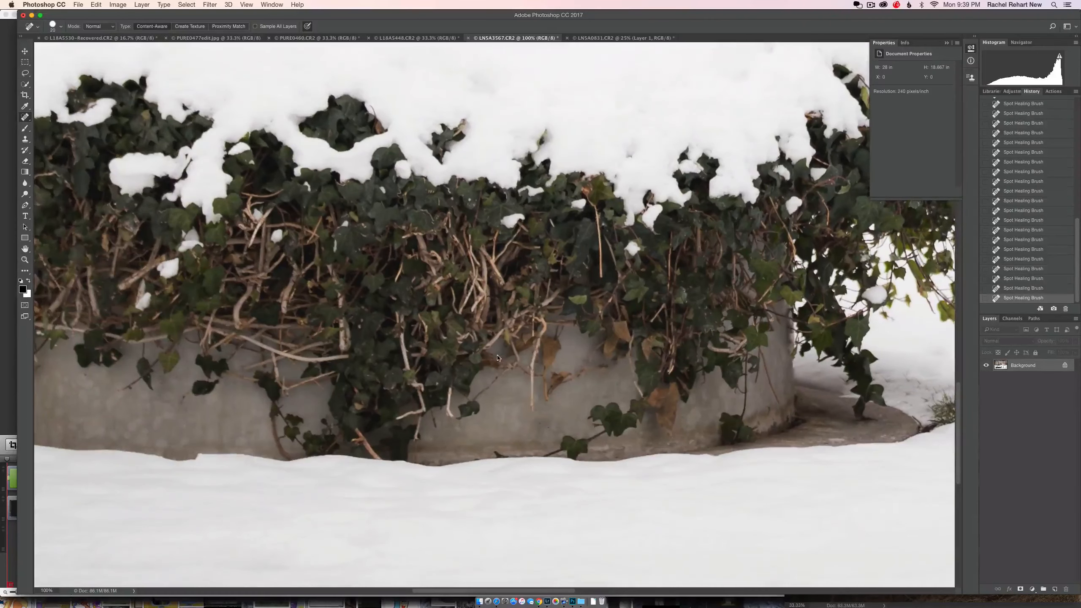
pyautogui.moveTo(417, 342); pyautogui.dragTo(570, 364)
pyautogui.moveTo(398, 363); pyautogui.dragTo(537, 391)
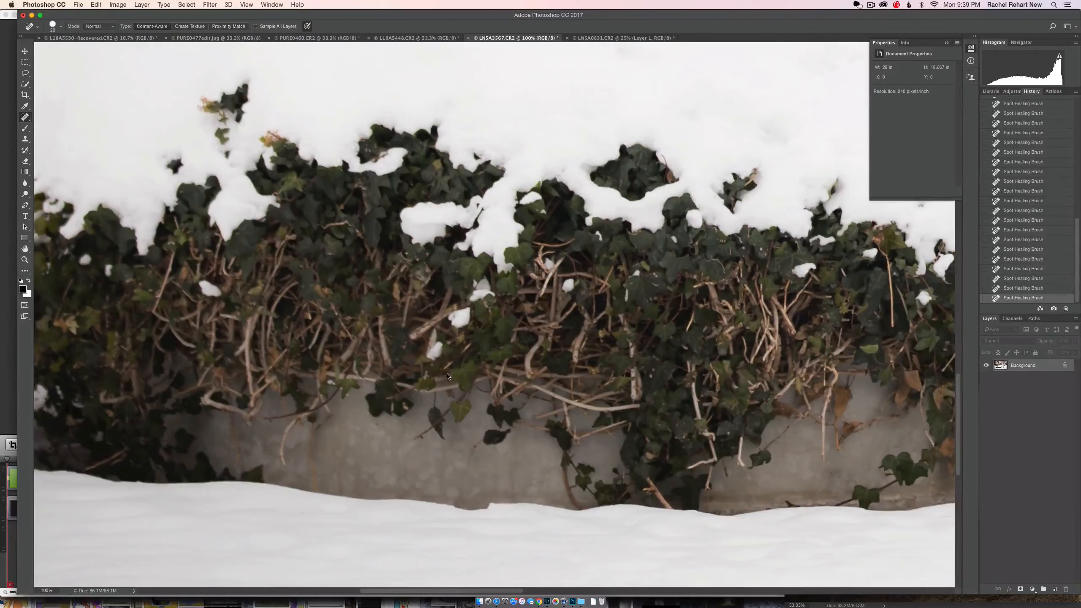
pyautogui.press('super+minus')
pyautogui.press('super+minus')
pyautogui.press('super+minus')
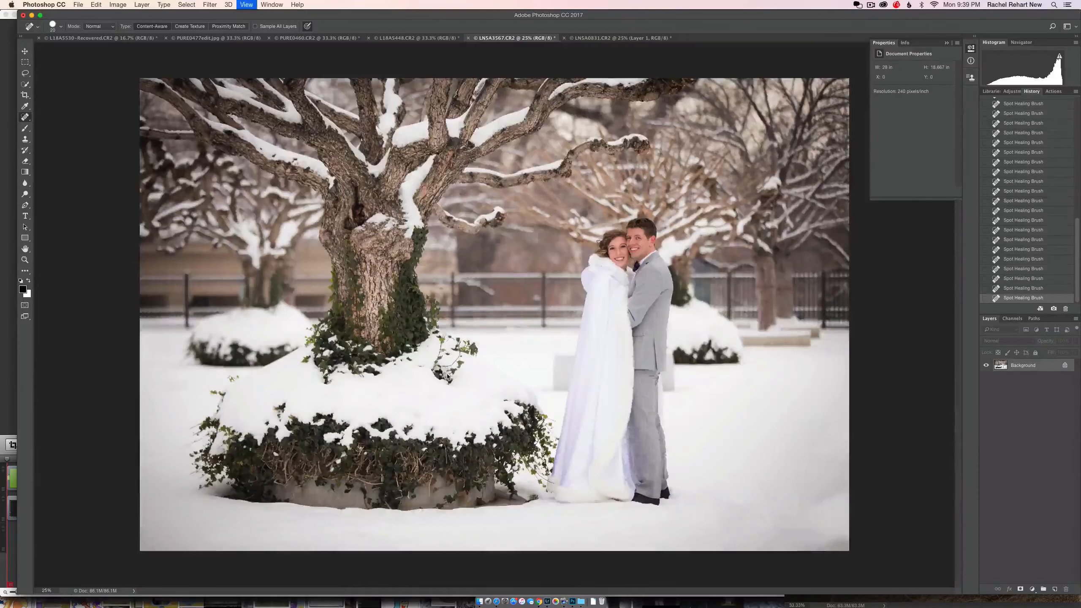